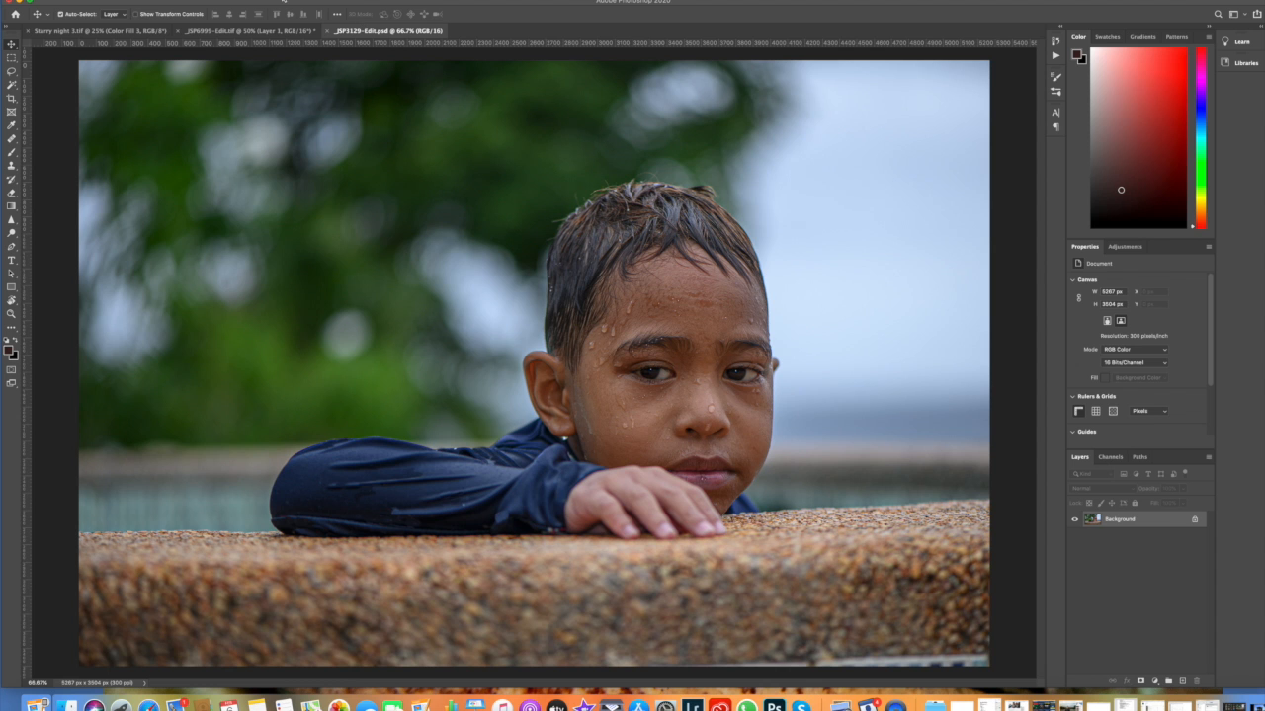
Step: Switch to Finder and compare the file sizes of the _JSP3129 NEF, TIFF and PSD versions
{"action": "left_click", "coordinate": [1129, 515]}
{"action": "key", "text": "super+Tab"}
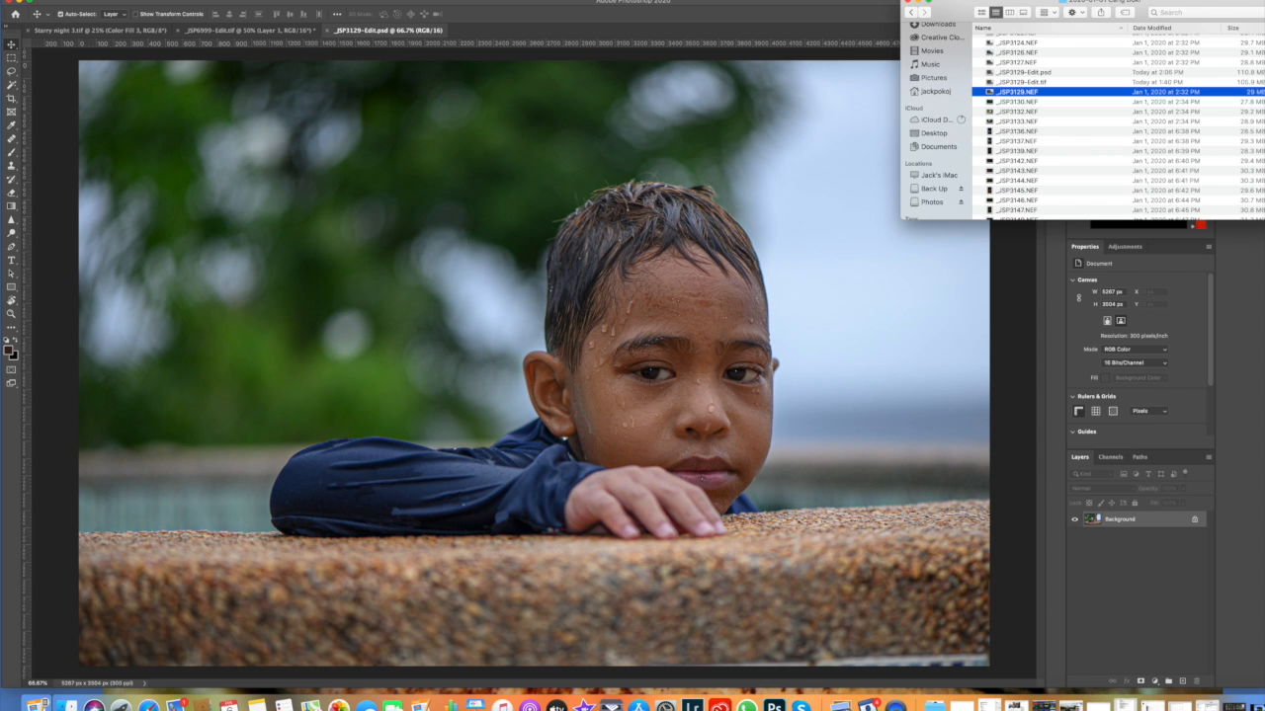
{"action": "left_click_drag", "start_coordinate": [1247, 2], "coordinate": [1204, 2]}
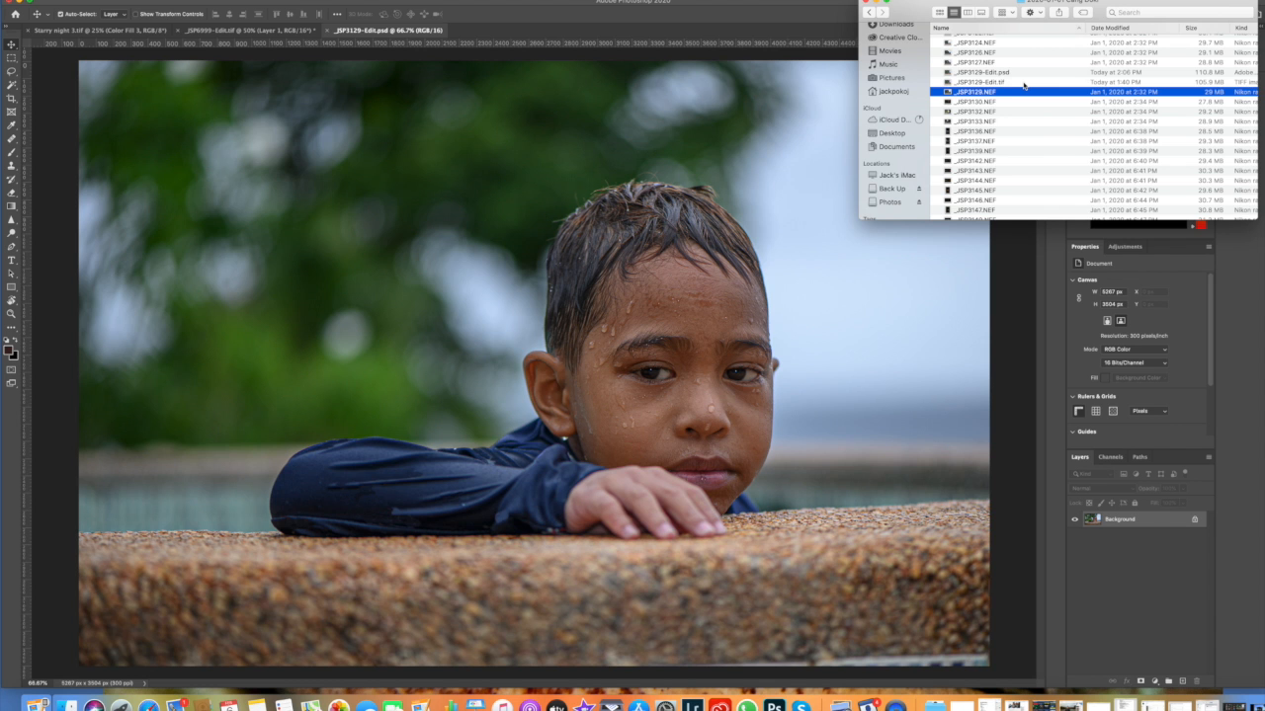
{"action": "left_click", "coordinate": [876, 2]}
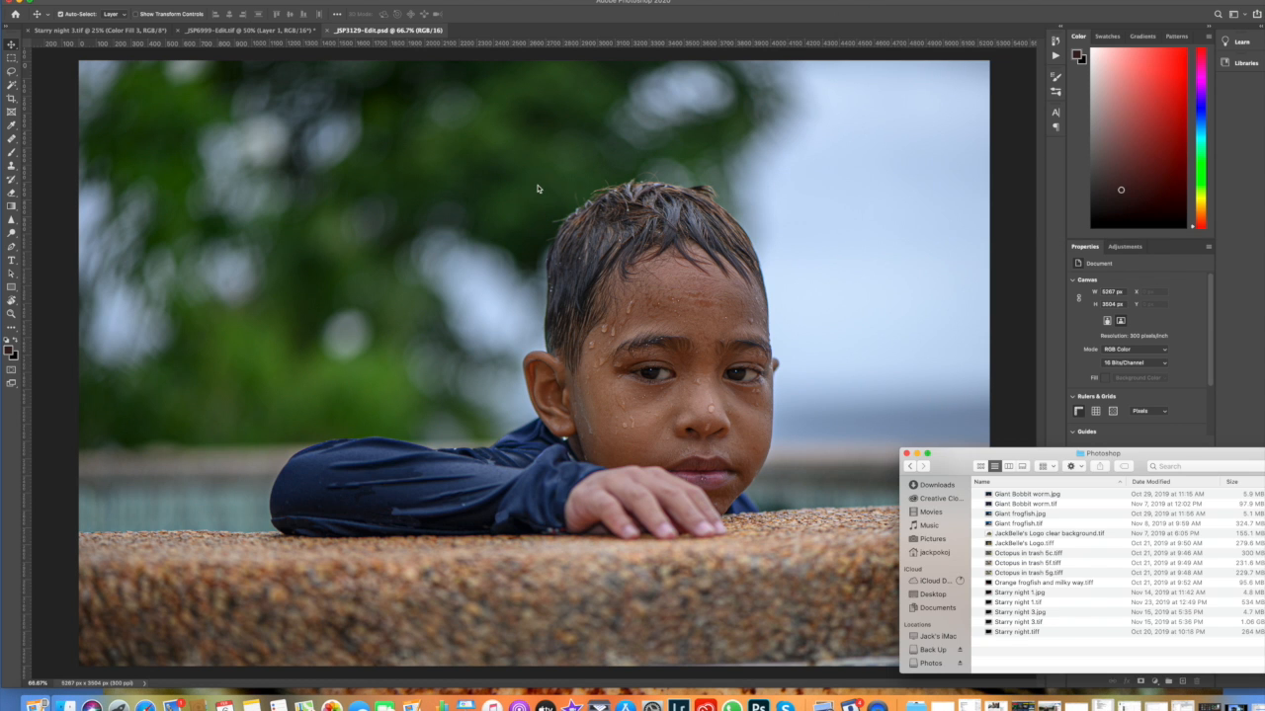
{"action": "left_click", "coordinate": [918, 455]}
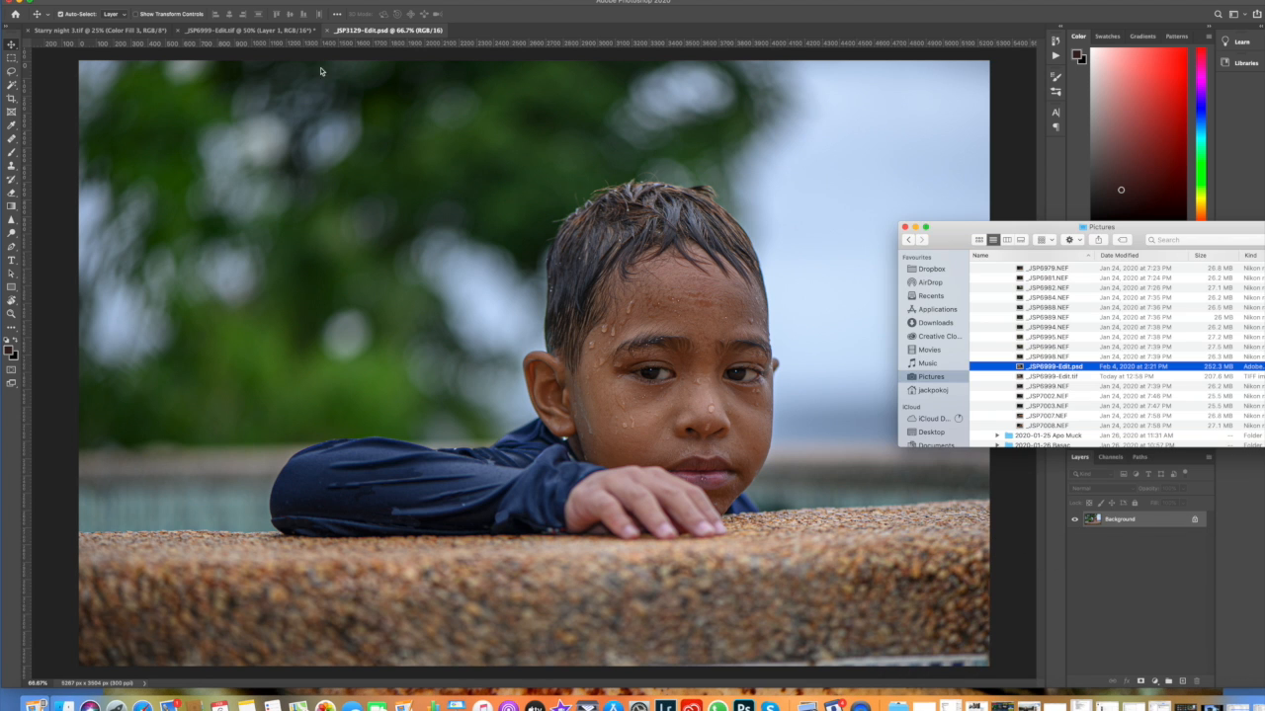
Step: Show the _JSP6999-Edit.tif document and toggle the visibility of Layer 1 and Curves 1 to compare the image with and without each
{"action": "left_click", "coordinate": [260, 33]}
{"action": "left_click", "coordinate": [261, 31]}
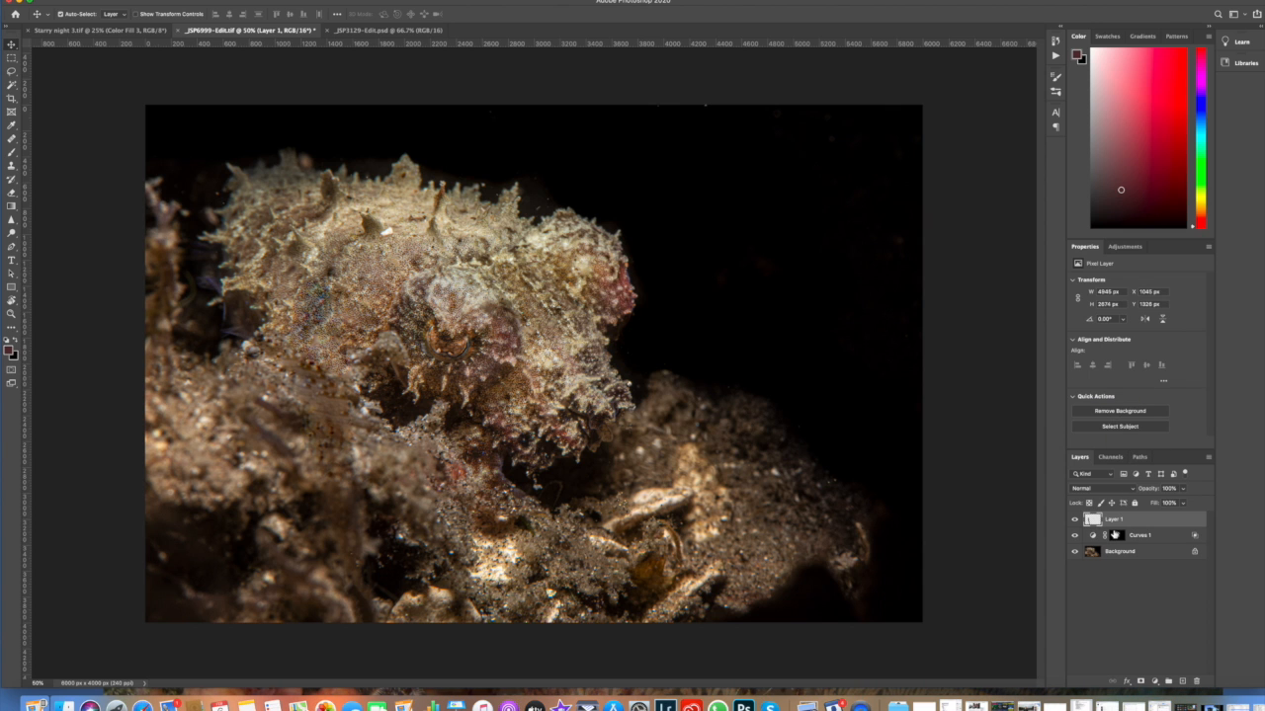
{"action": "left_click", "coordinate": [1075, 520]}
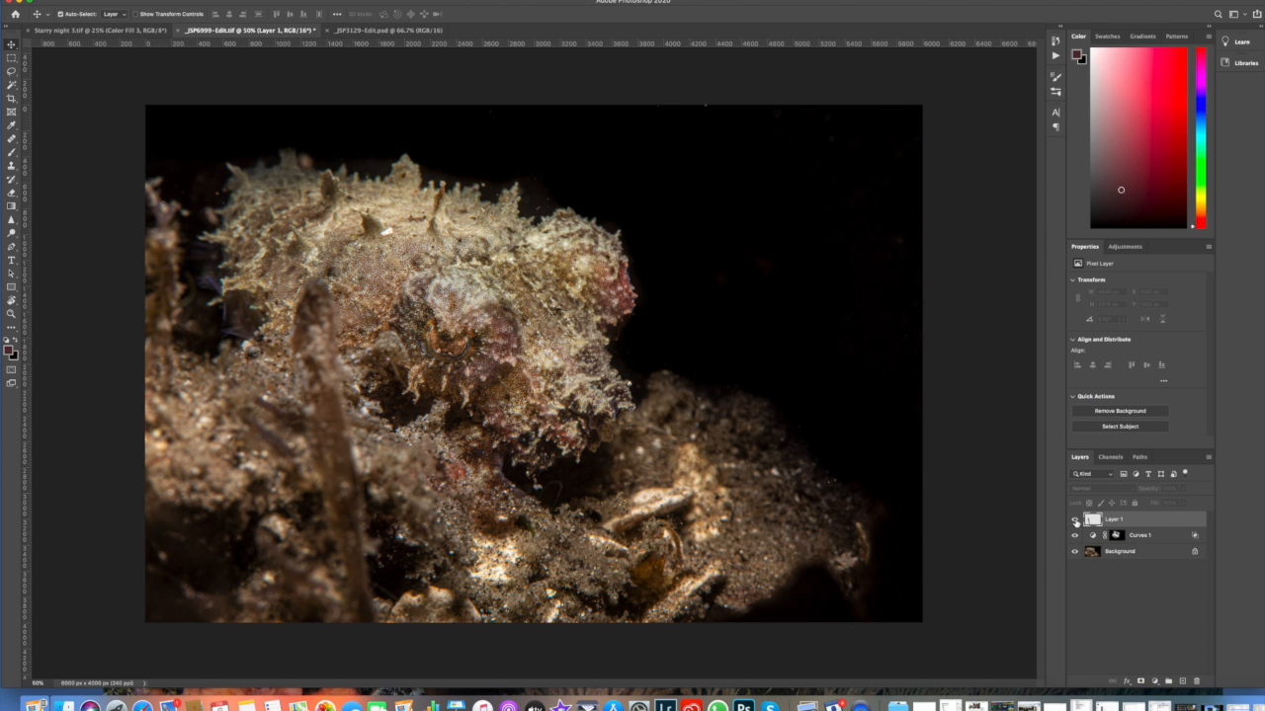
{"action": "left_click", "coordinate": [1075, 519]}
{"action": "left_click", "coordinate": [1075, 536]}
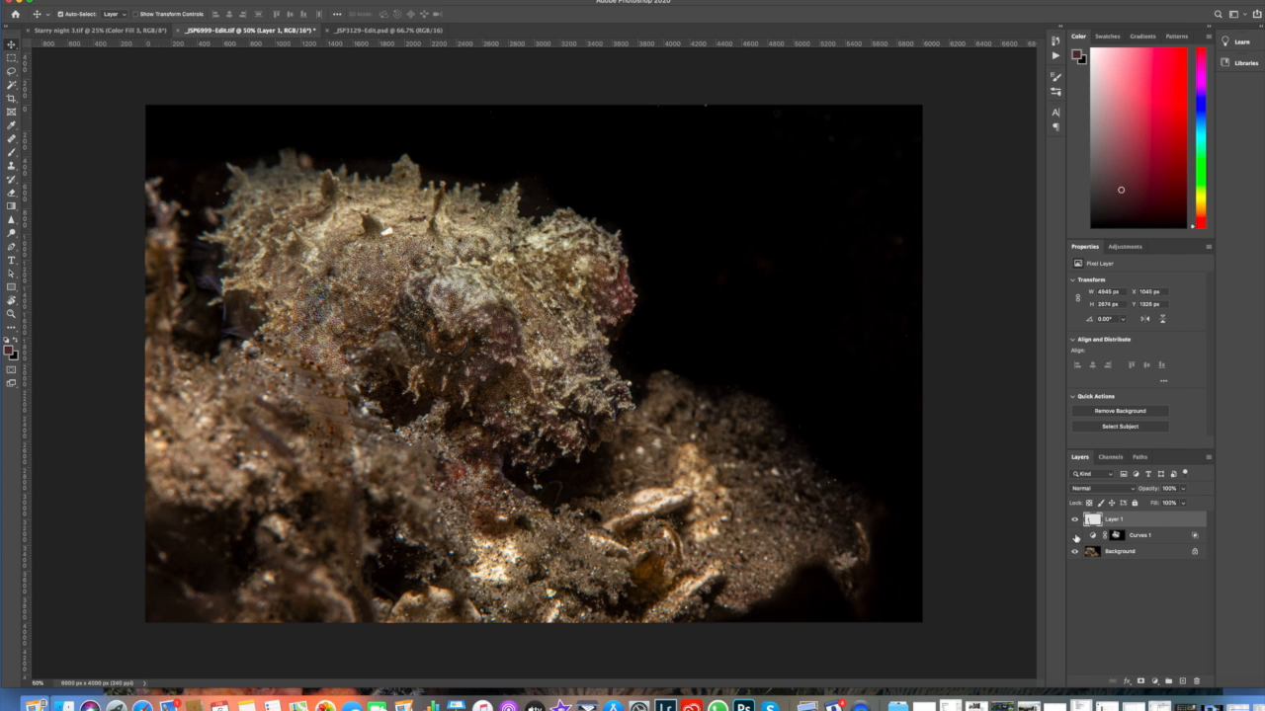
{"action": "left_click", "coordinate": [1075, 535]}
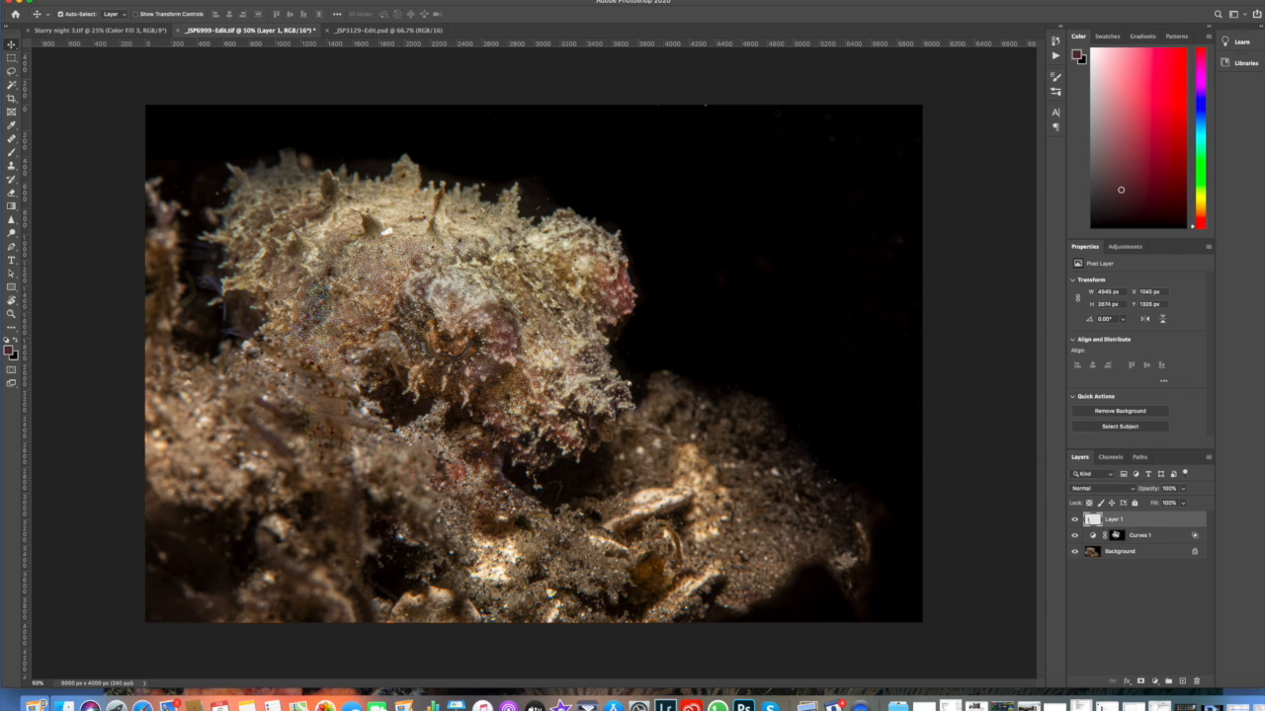
Step: Switch to Finder and compare the file sizes of the _JSP6999 NEF, TIFF and PSD versions in the Pictures folder
{"action": "key", "text": "super+Tab"}
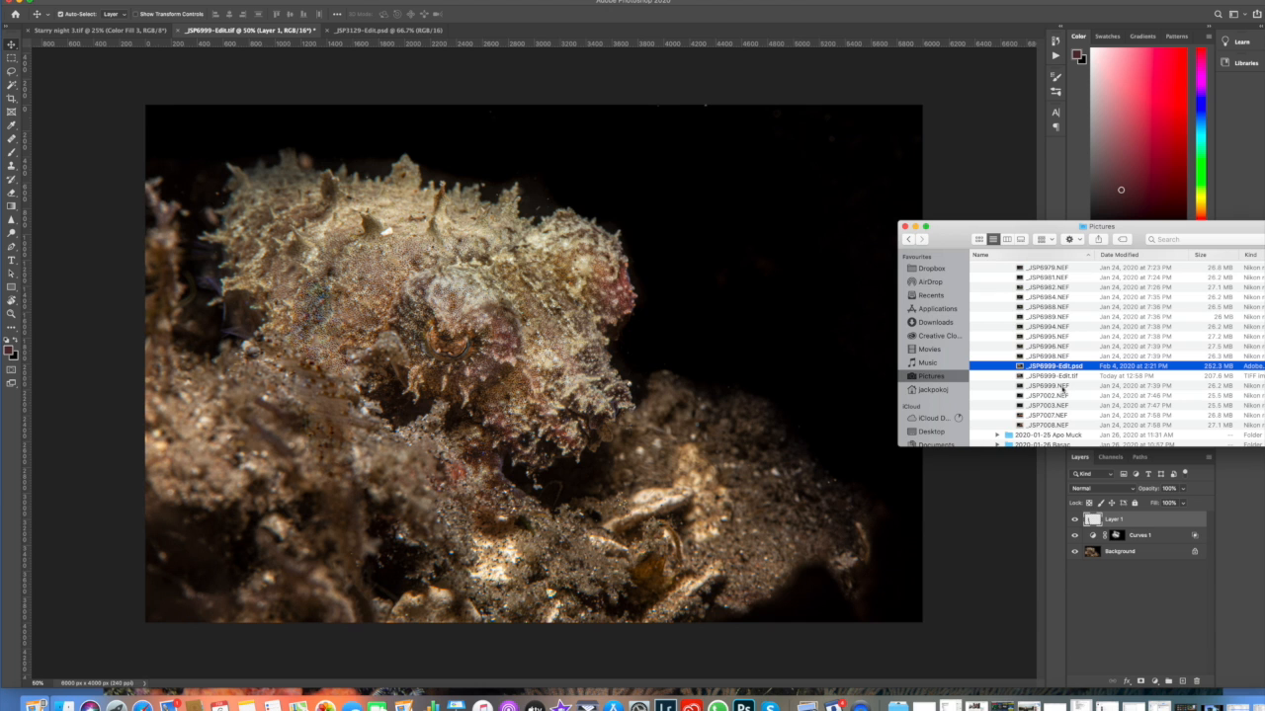
{"action": "left_click_drag", "start_coordinate": [1071, 234], "coordinate": [960, 209]}
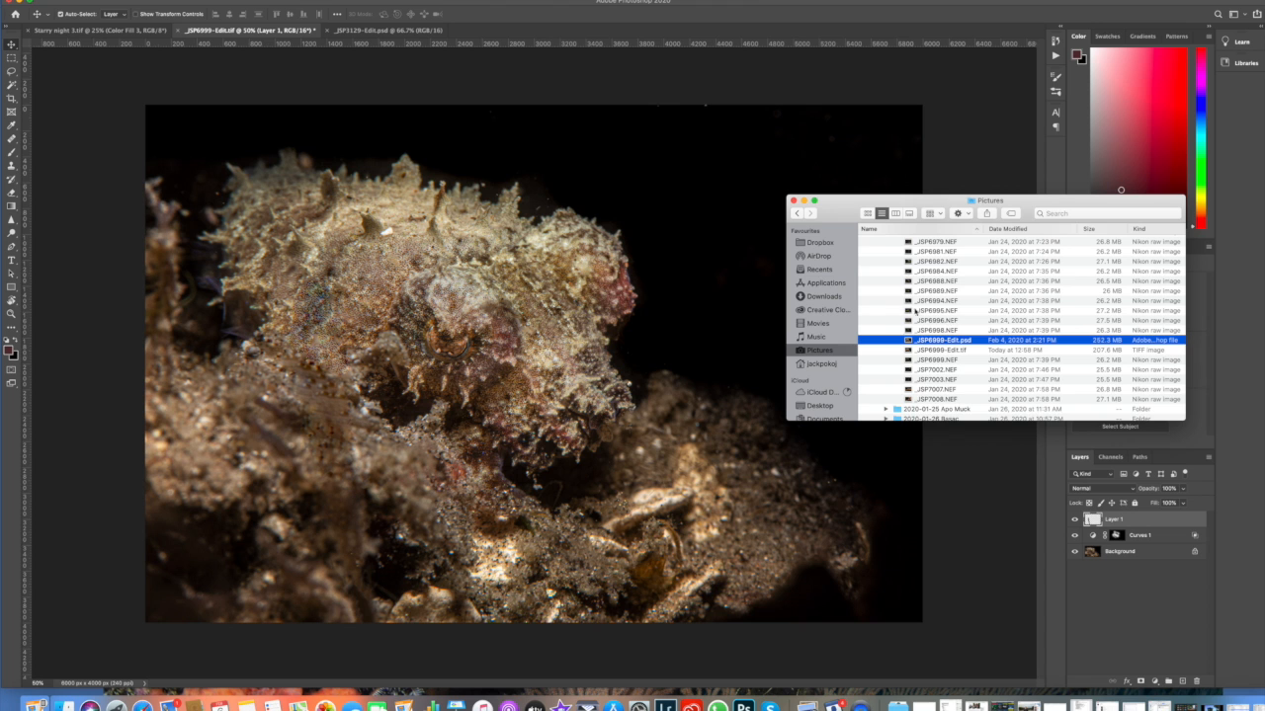
{"action": "left_click", "coordinate": [803, 200]}
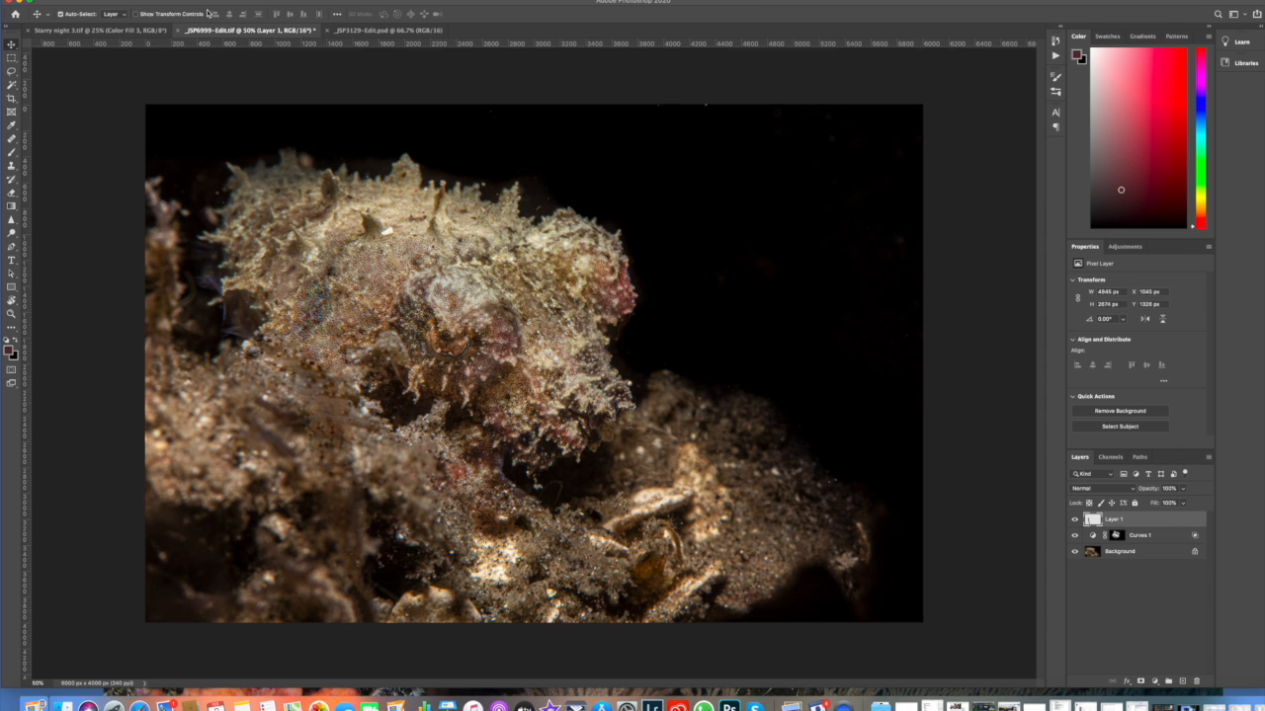
Step: Show the Starry night 3.tif document and check its file size in the Photoshop folder in Finder
{"action": "left_click", "coordinate": [127, 31]}
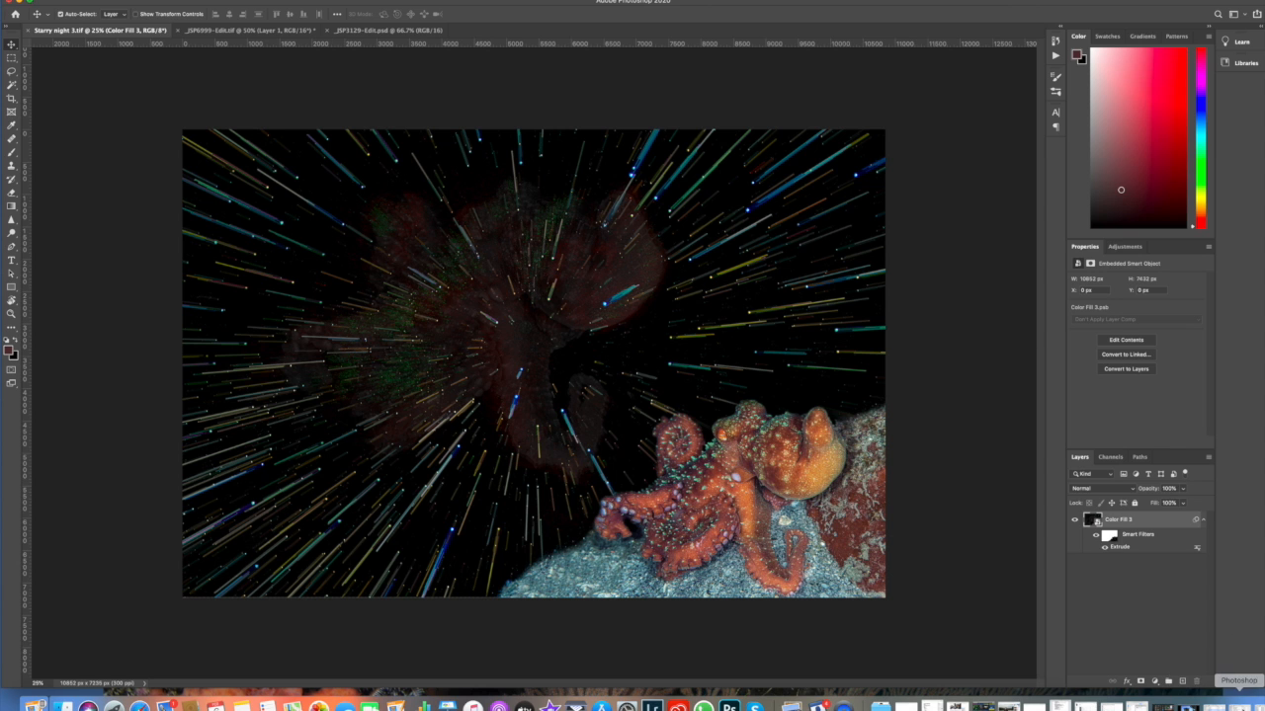
{"action": "left_click", "coordinate": [1238, 704]}
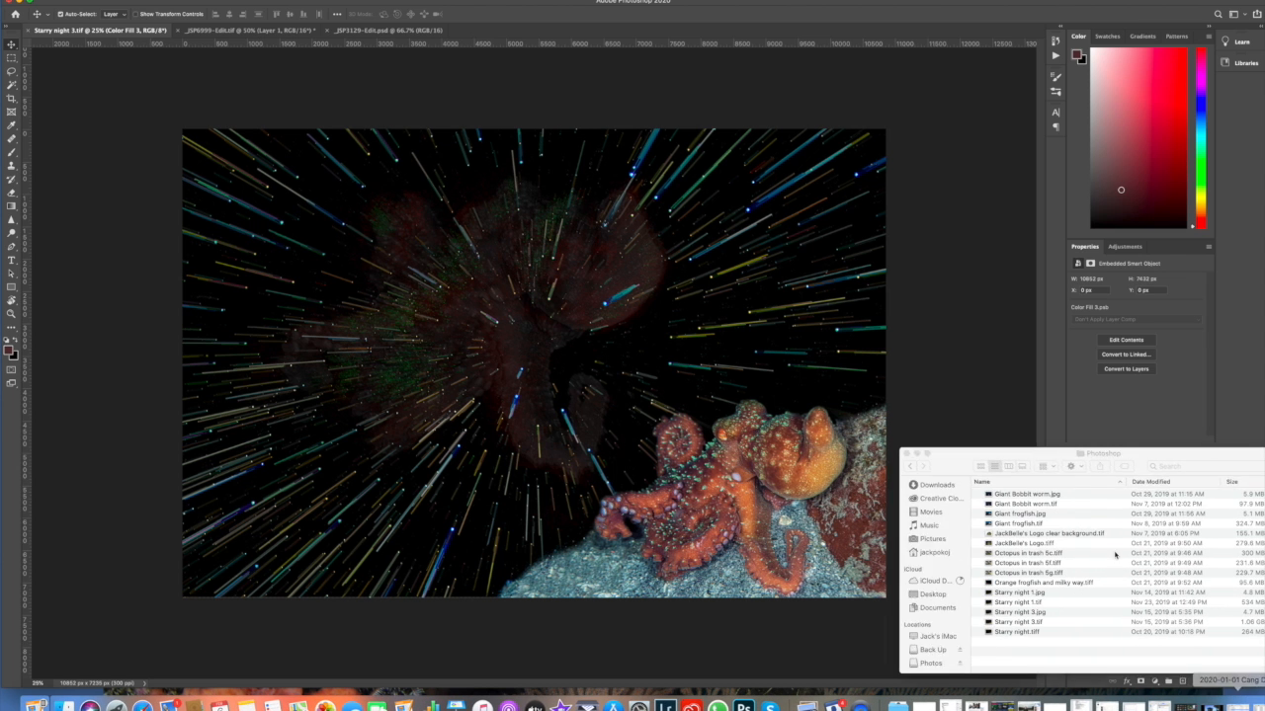
{"action": "left_click_drag", "start_coordinate": [1054, 456], "coordinate": [905, 378]}
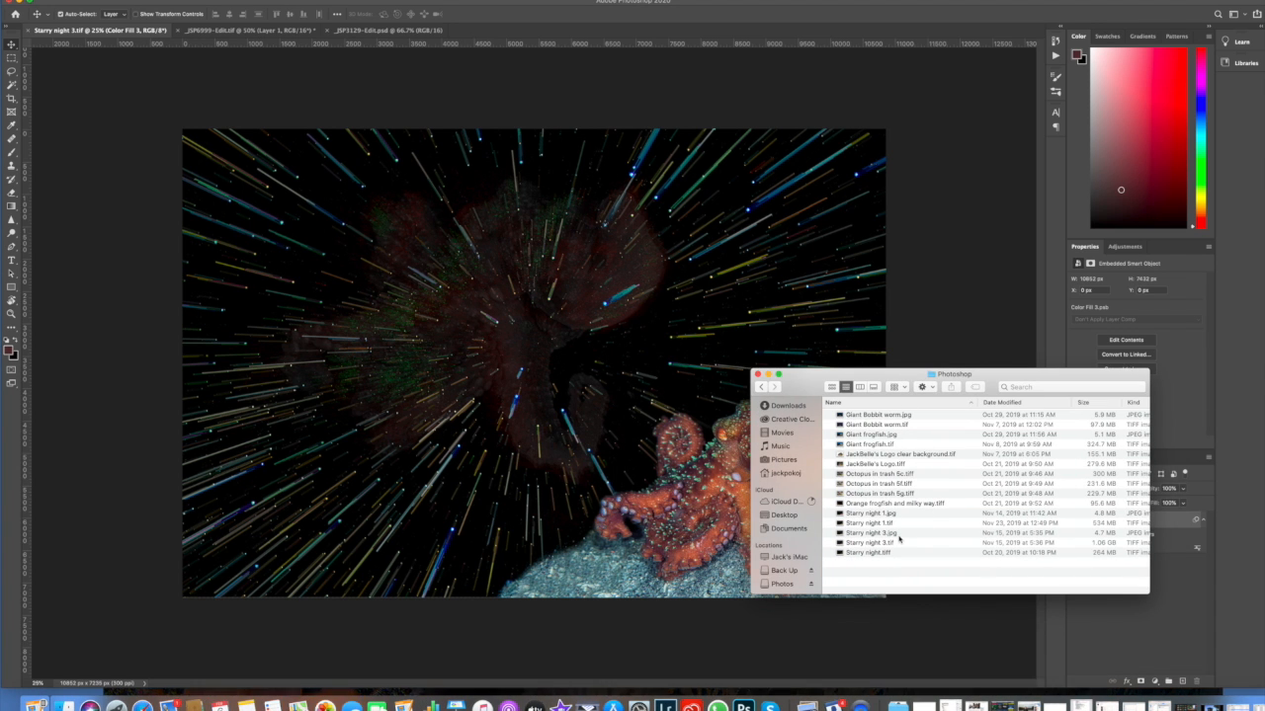
{"action": "left_click", "coordinate": [896, 542]}
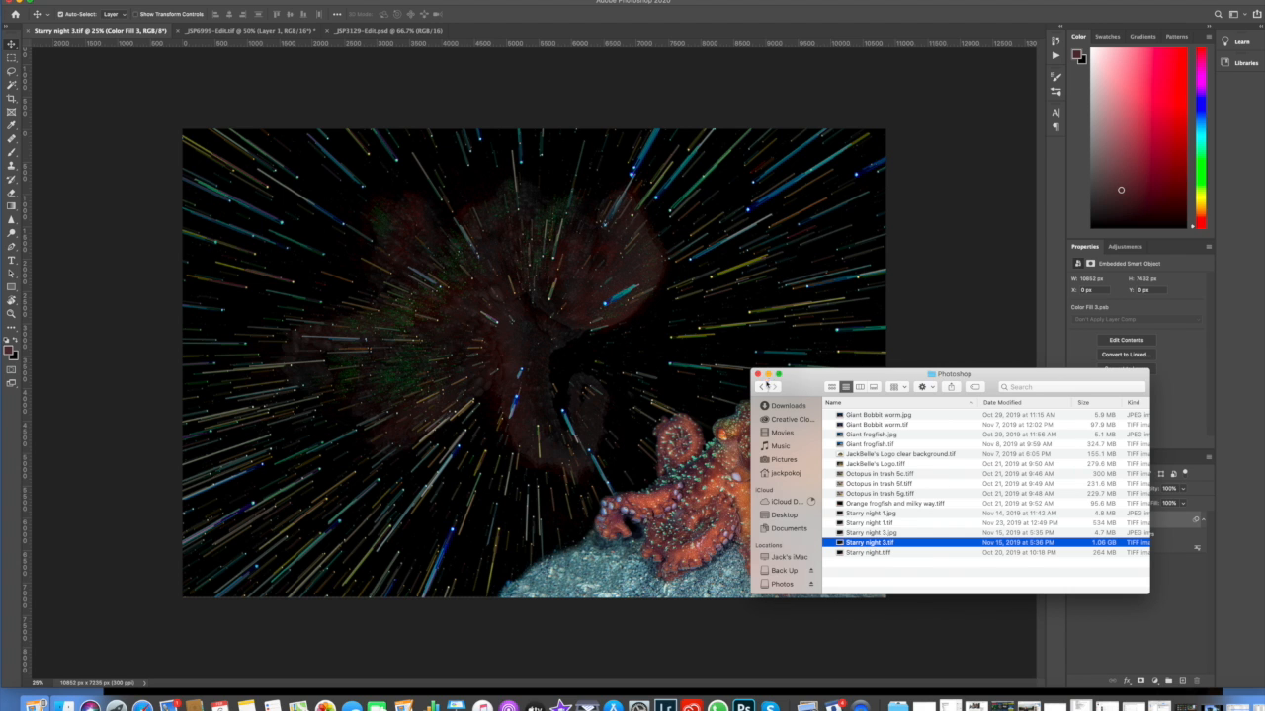
{"action": "left_click", "coordinate": [767, 375]}
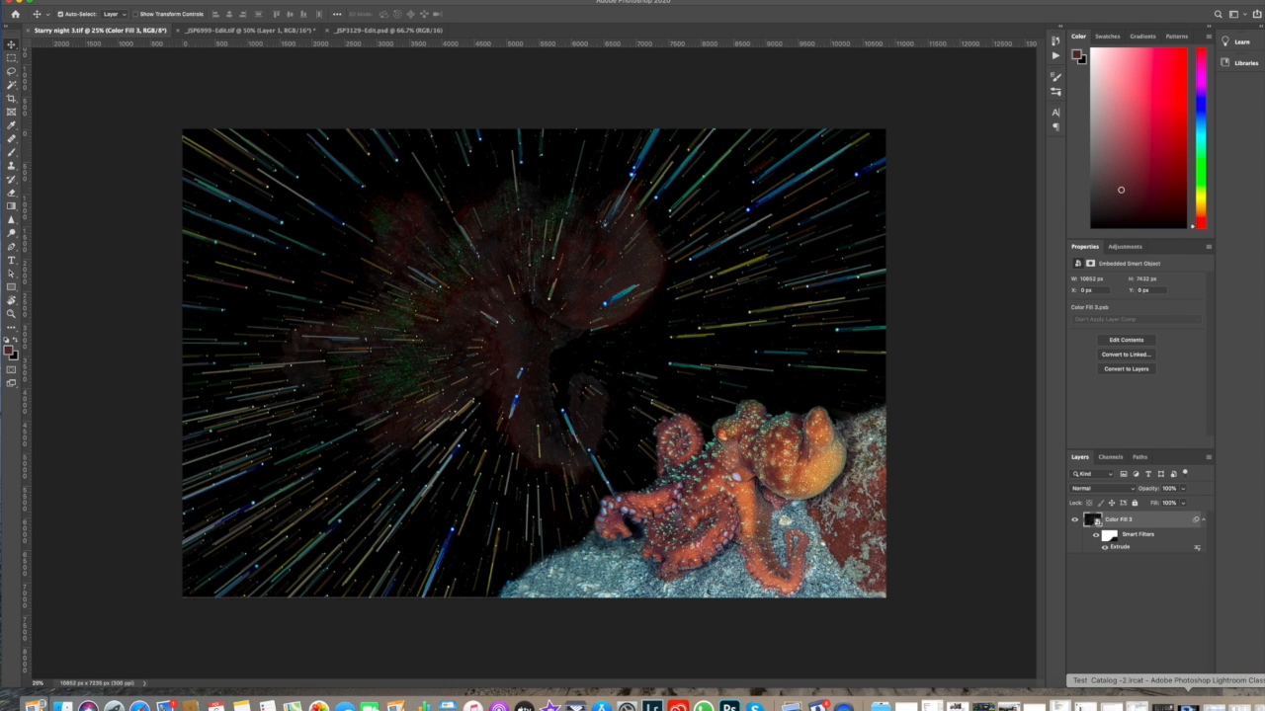
Step: Switch to Lightroom Classic and examine the catalog's folder structure and photo collections in the Library
{"action": "left_click", "coordinate": [1186, 704]}
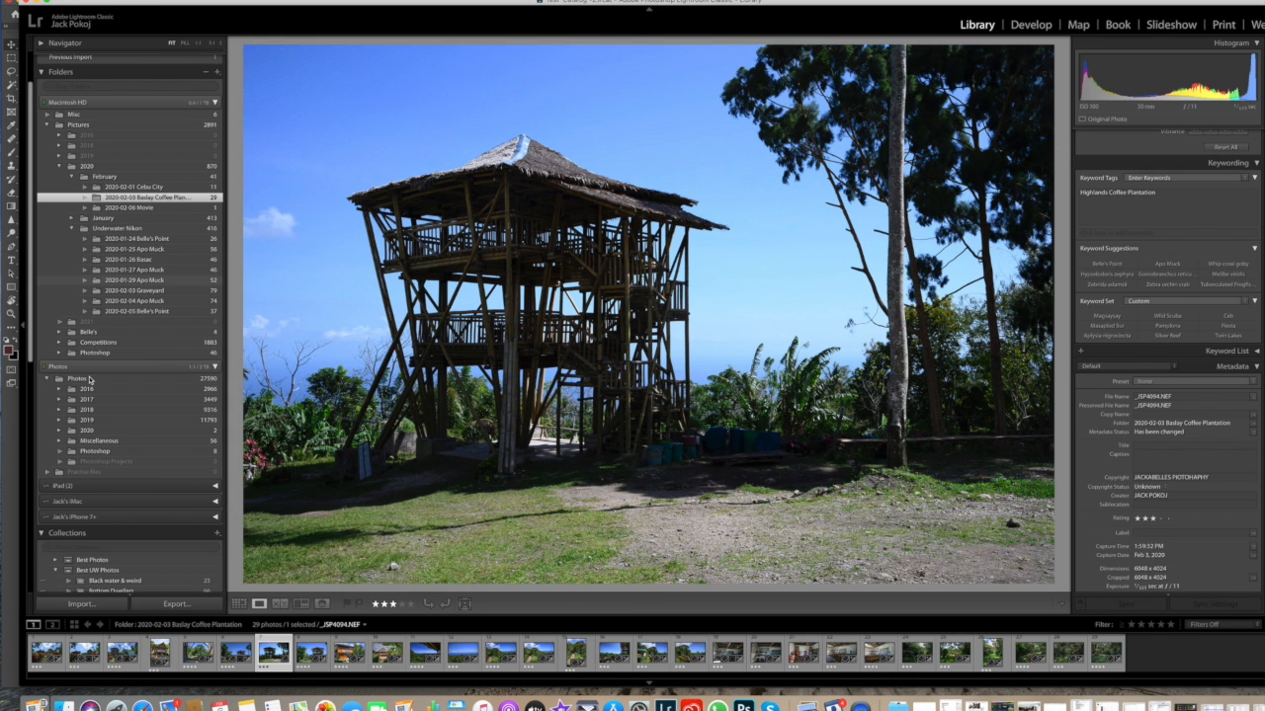
{"action": "scroll", "coordinate": [54, 365], "scroll_direction": "down", "scroll_amount": 3}
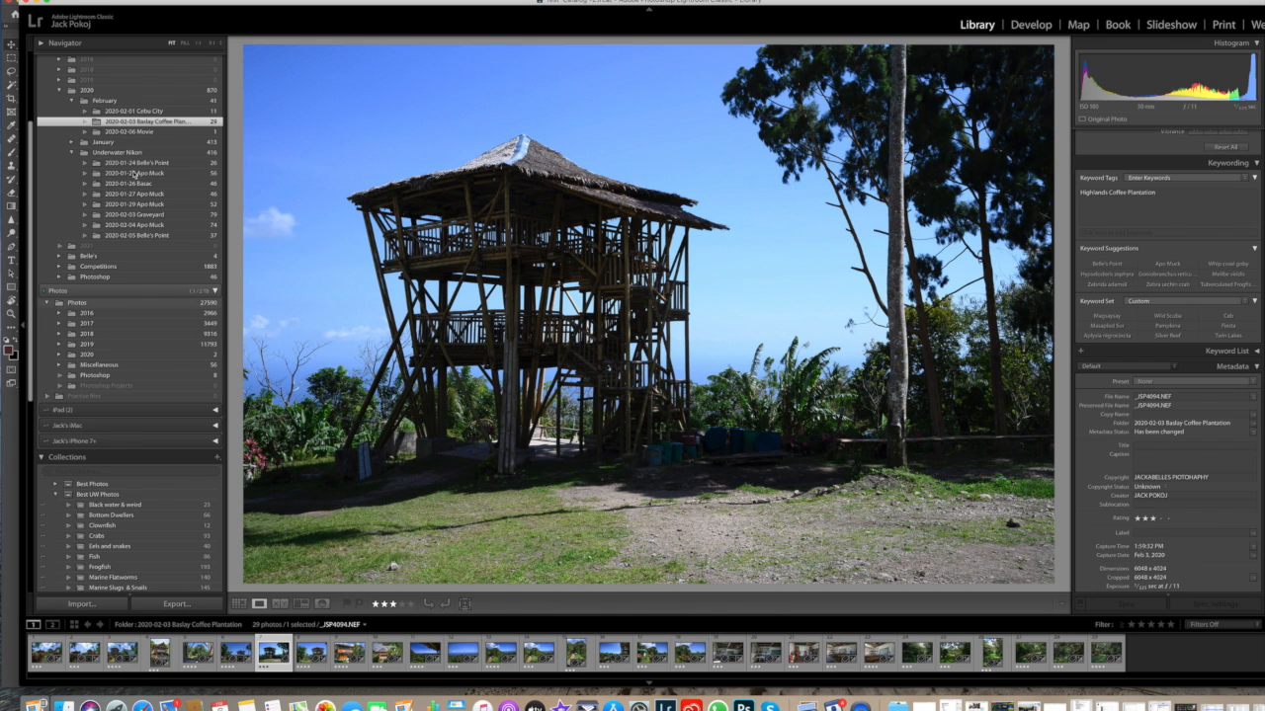
{"action": "scroll", "coordinate": [144, 146], "scroll_direction": "up", "scroll_amount": 1}
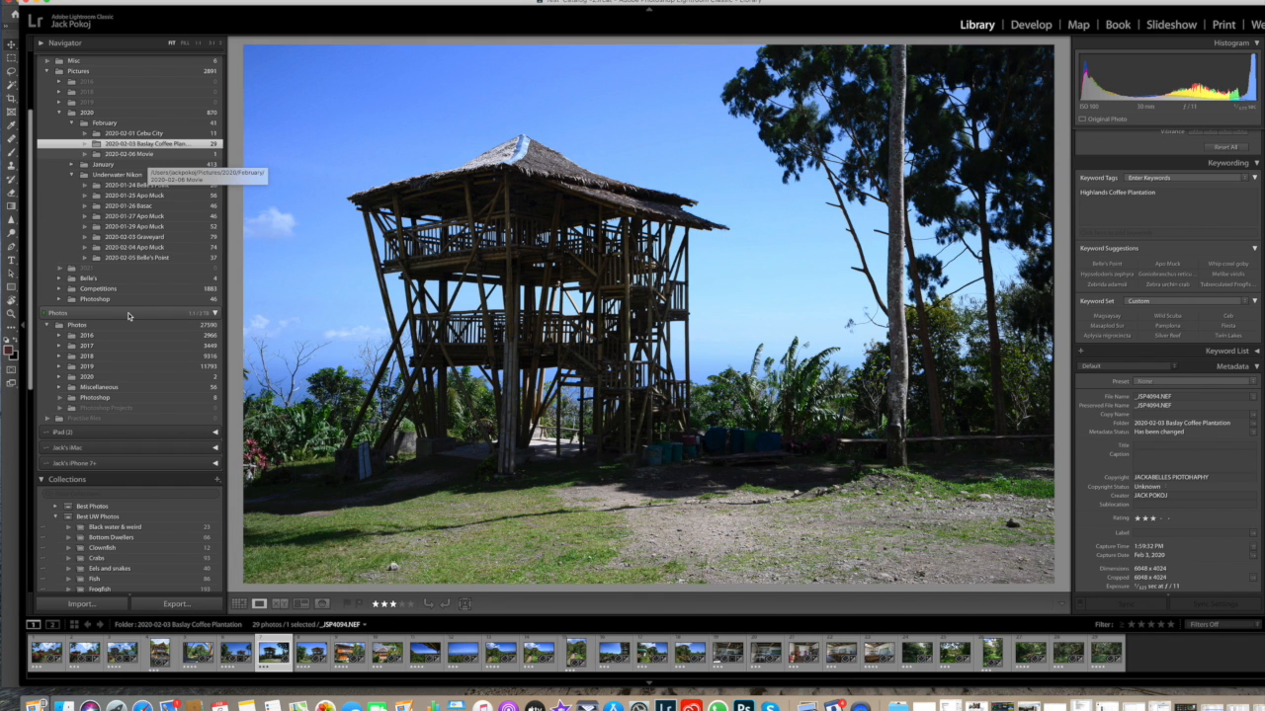
{"action": "scroll", "coordinate": [128, 315], "scroll_direction": "down", "scroll_amount": 3}
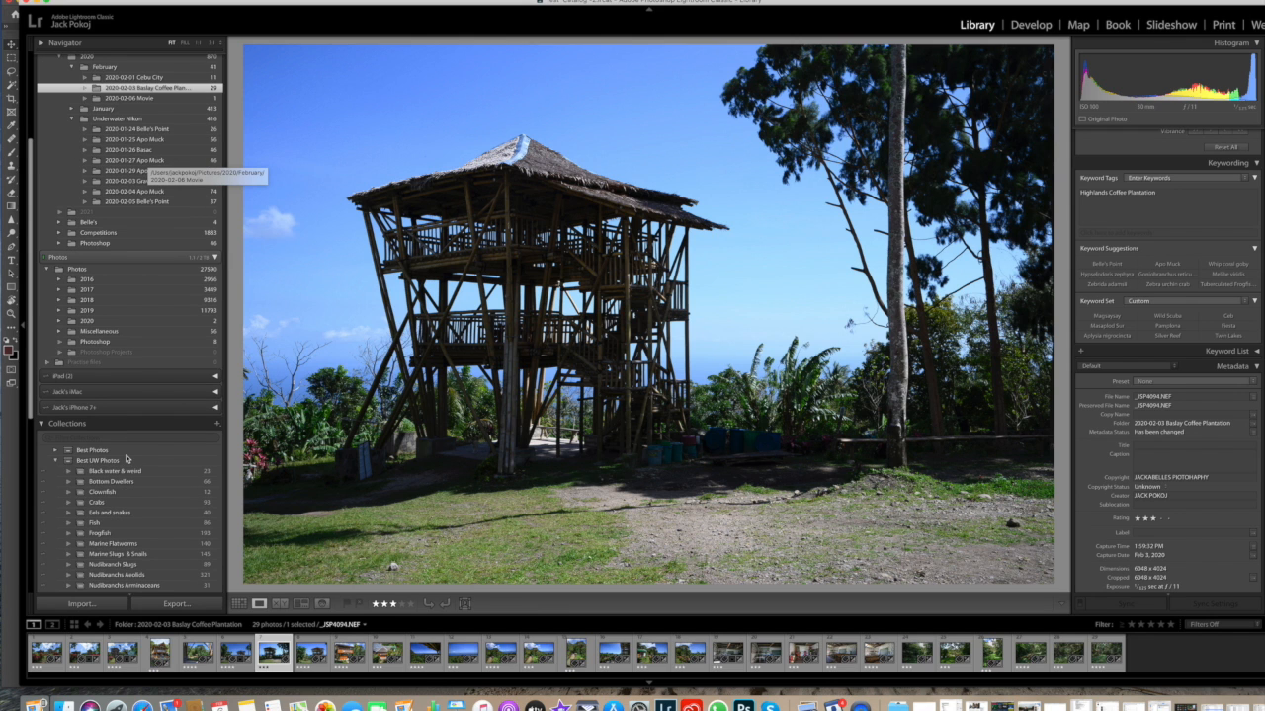
{"action": "scroll", "coordinate": [127, 458], "scroll_direction": "down", "scroll_amount": 4}
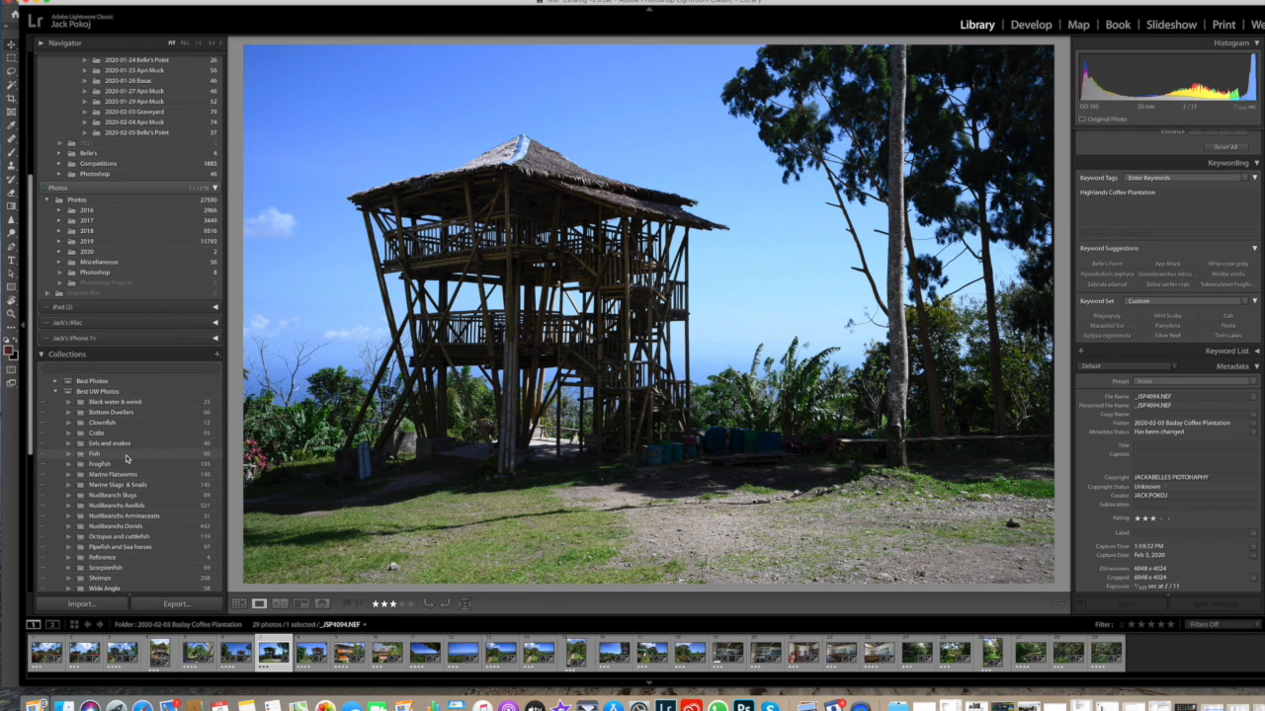
{"action": "scroll", "coordinate": [126, 457], "scroll_direction": "up", "scroll_amount": 12}
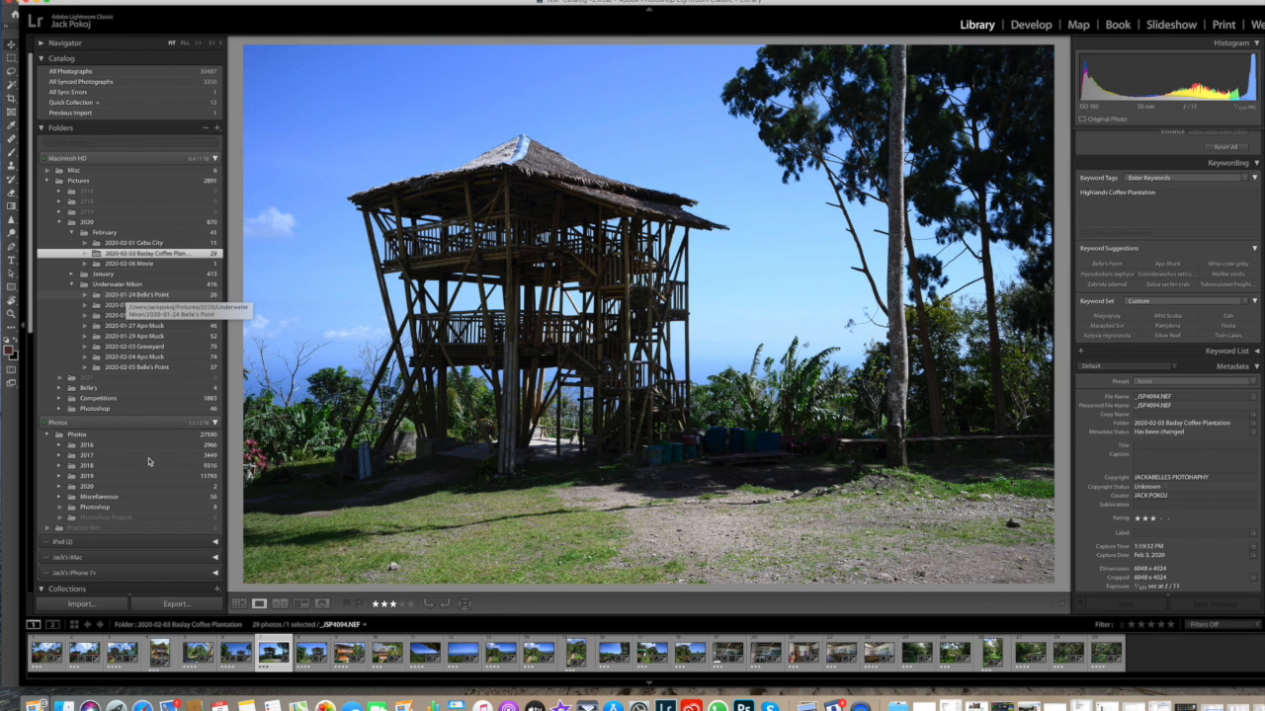
{"action": "scroll", "coordinate": [148, 457], "scroll_direction": "down", "scroll_amount": 3}
{"action": "scroll", "coordinate": [149, 458], "scroll_direction": "down", "scroll_amount": 4}
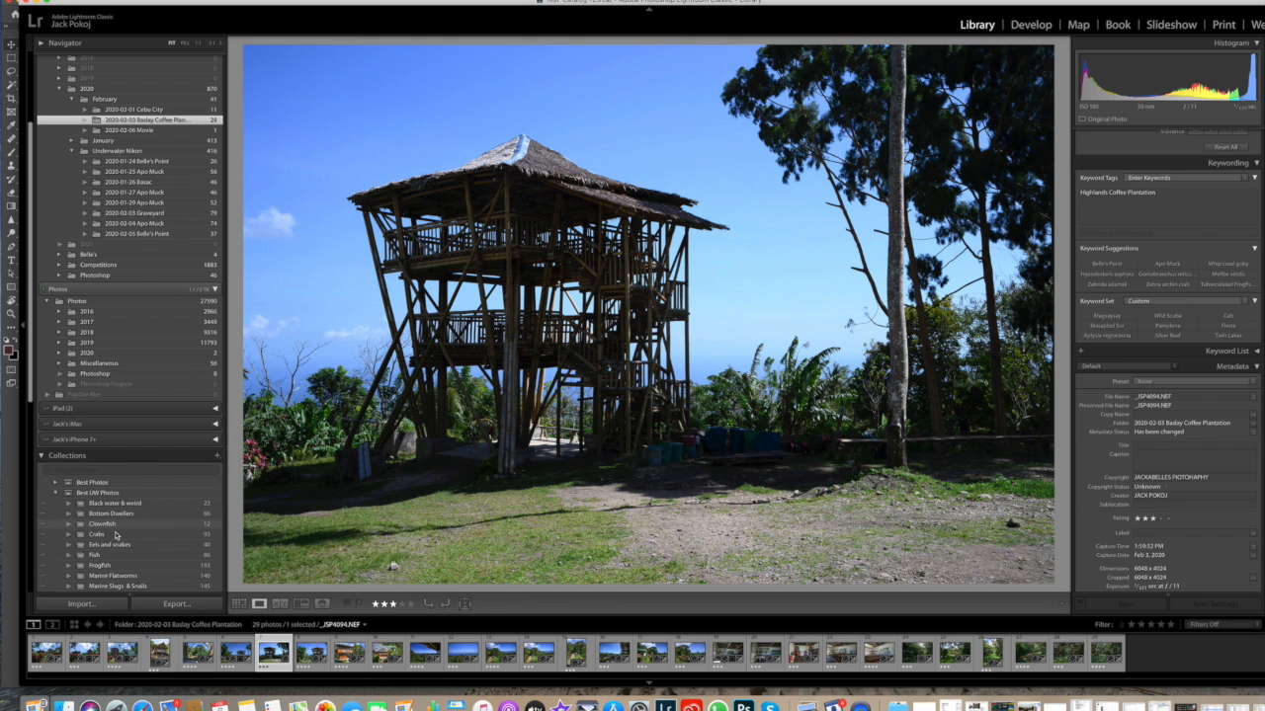
{"action": "scroll", "coordinate": [115, 535], "scroll_direction": "down", "scroll_amount": 1}
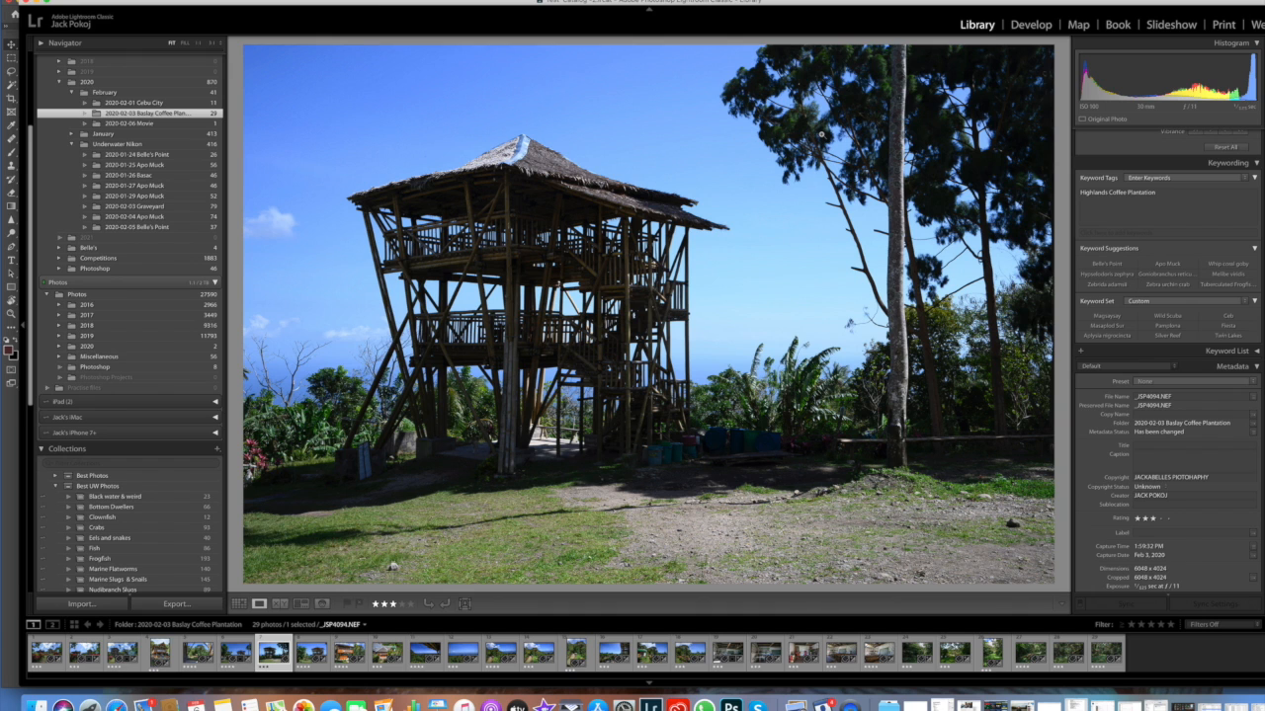
Step: Take the bamboo tower photo into the Develop module and reset its Exposure to the default after a trial adjustment
{"action": "left_click", "coordinate": [1029, 27]}
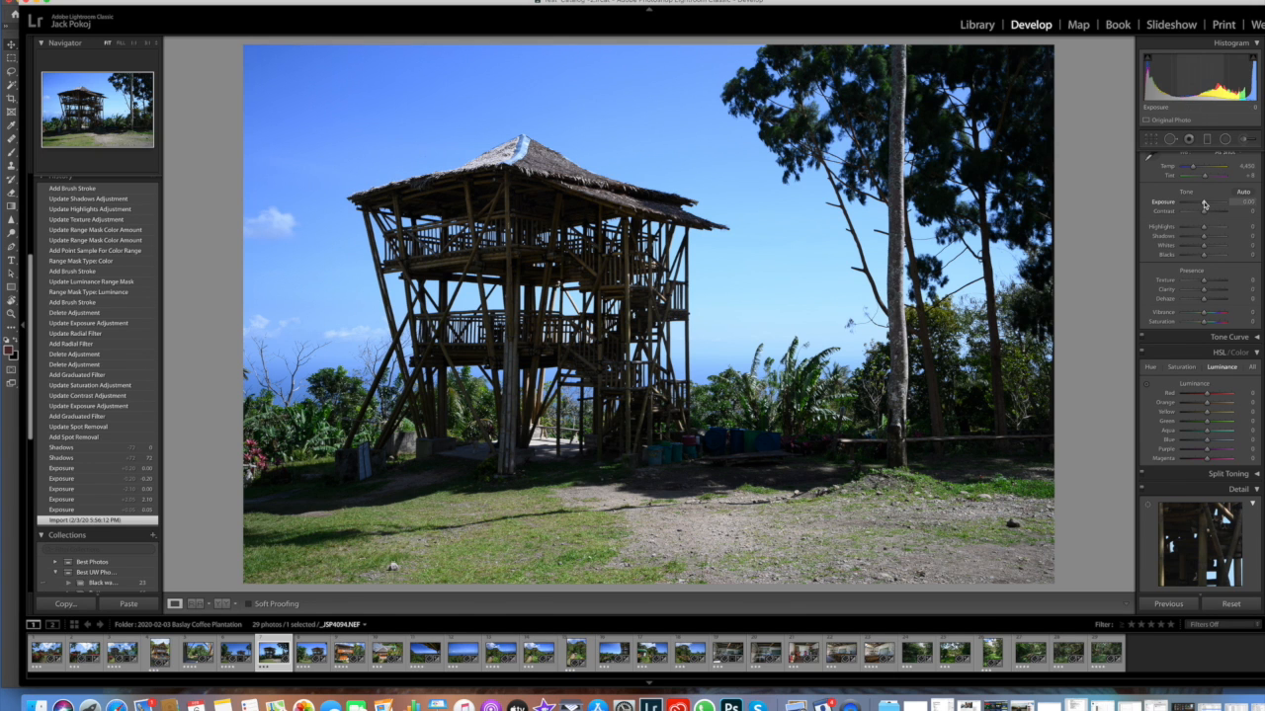
{"action": "mouse_move", "coordinate": [1204, 203]}
{"action": "left_mouse_down"}
{"action": "mouse_move", "coordinate": [1217, 204]}
{"action": "mouse_move", "coordinate": [1203, 204]}
{"action": "left_mouse_up"}
{"action": "double_click", "coordinate": [1165, 203]}
Step: Set the tower photo's Shadows to +81, Clarity to +45 and Texture to +62
{"action": "left_click", "coordinate": [1218, 283]}
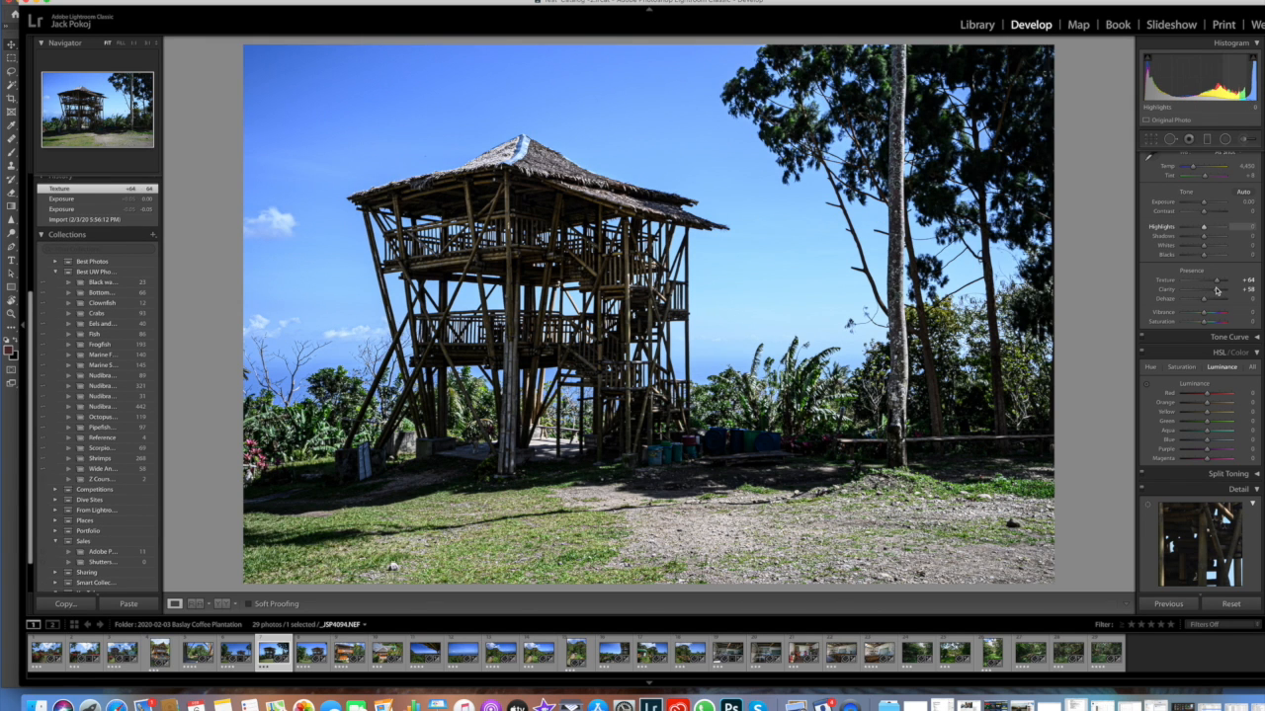
{"action": "left_click_drag", "start_coordinate": [1217, 290], "coordinate": [1216, 290]}
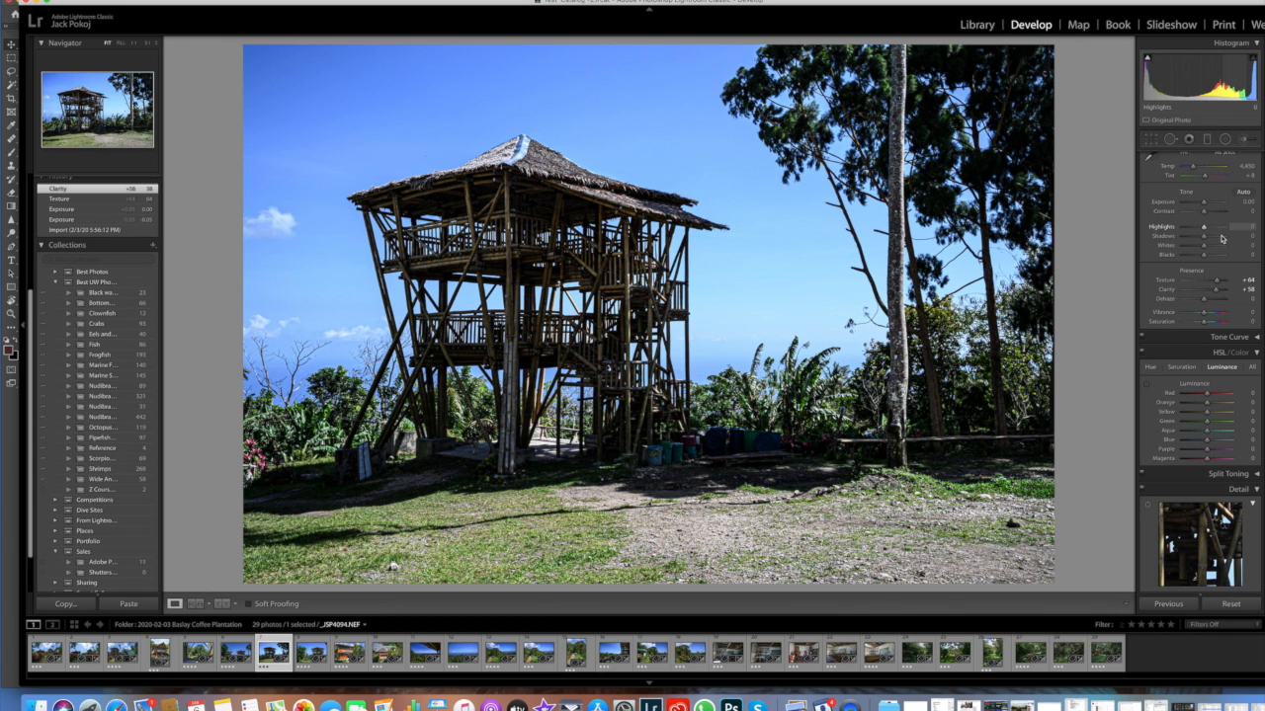
{"action": "left_click", "coordinate": [1221, 237]}
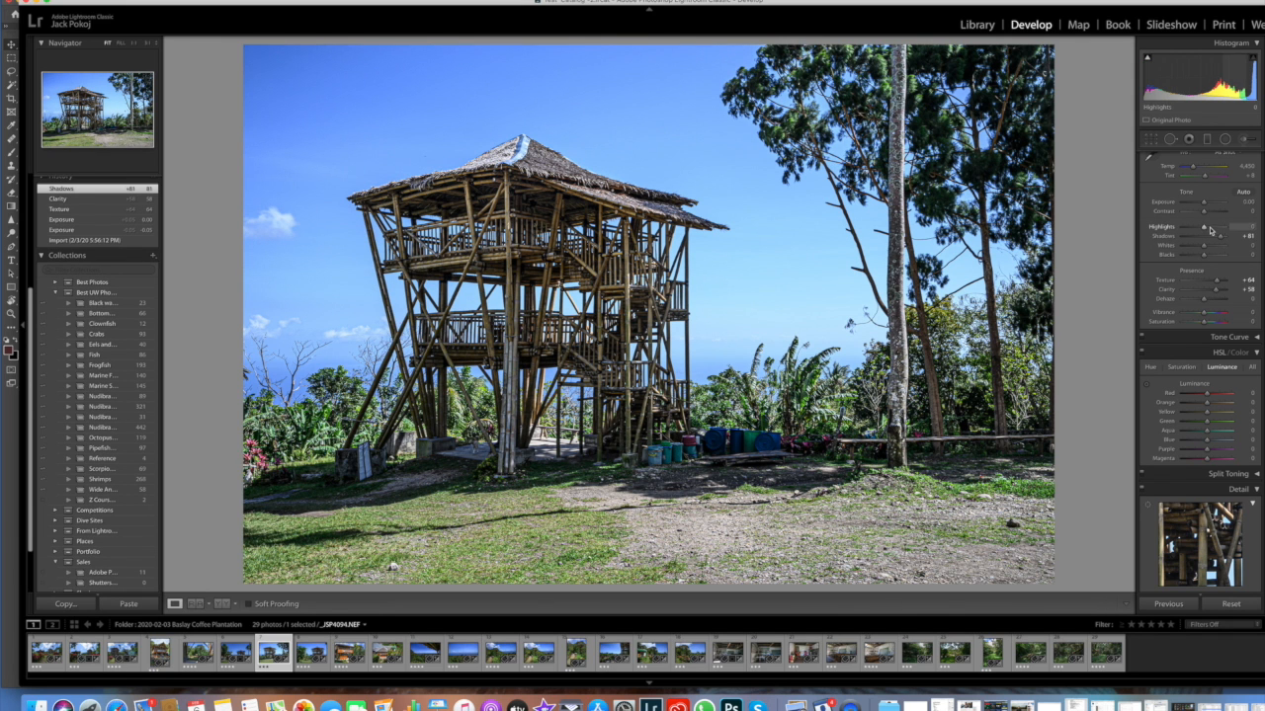
{"action": "left_click_drag", "start_coordinate": [1214, 290], "coordinate": [1215, 282]}
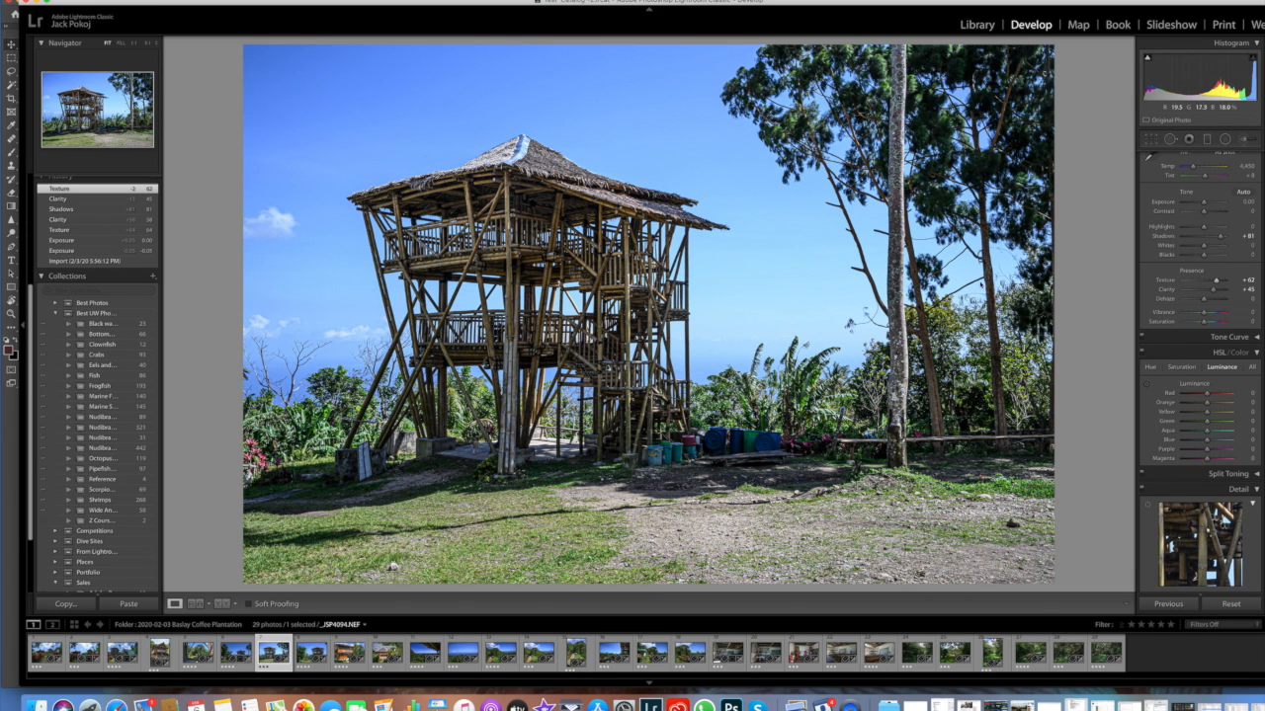
Step: Reset the tower photo's Texture, Clarity and Shadows to their default values
{"action": "double_click", "coordinate": [1166, 281]}
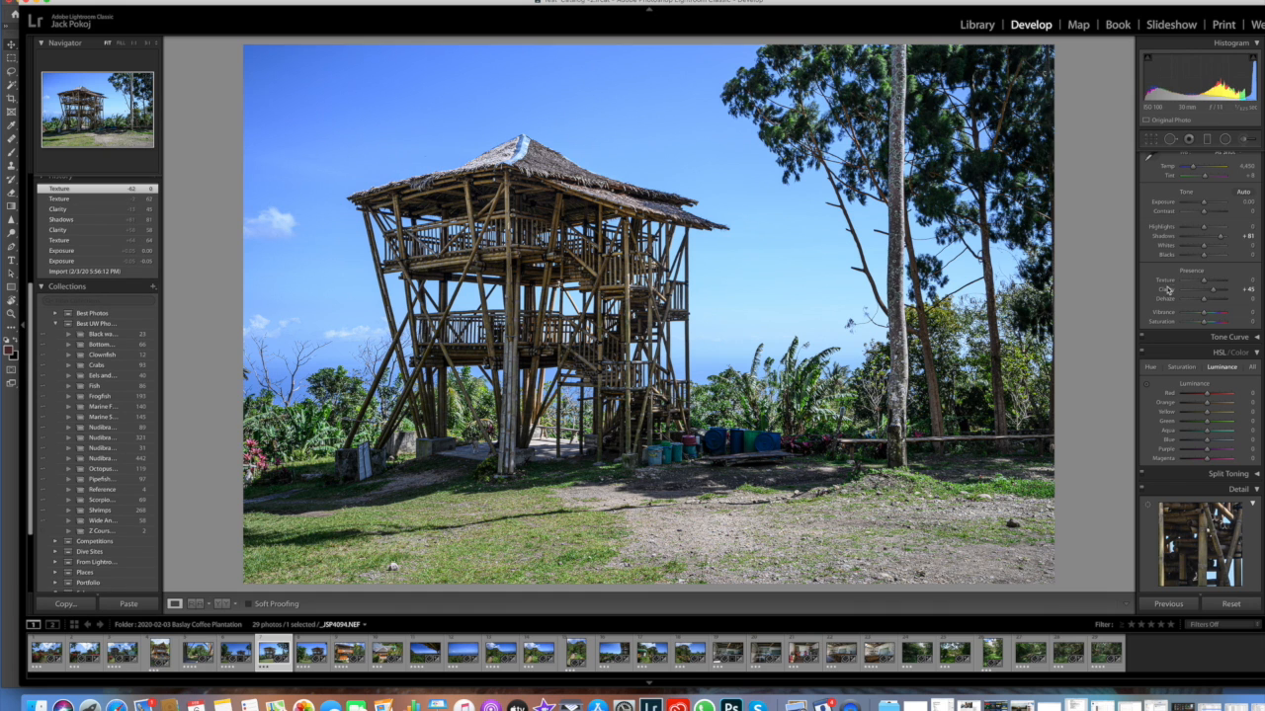
{"action": "double_click", "coordinate": [1166, 290]}
{"action": "double_click", "coordinate": [1163, 237]}
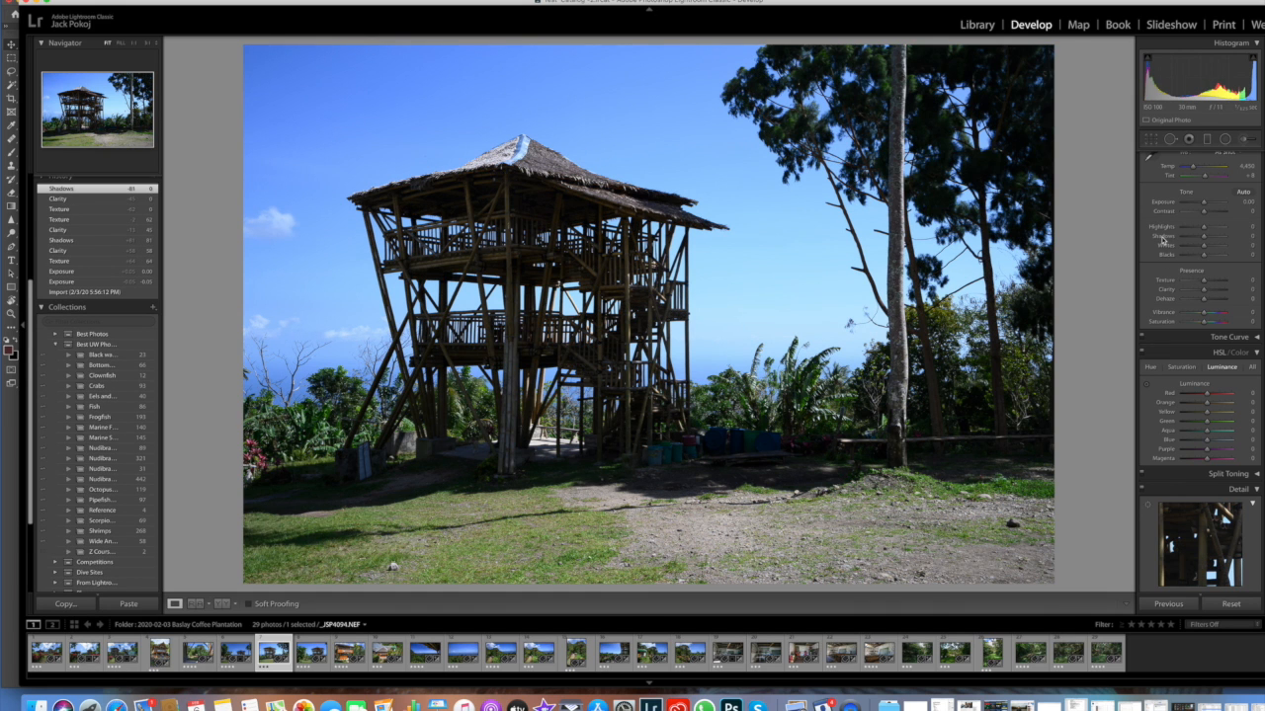
Step: Try healing a spot in the sky beside the tree trunk with Spot Removal, reposition it and delete it
{"action": "left_click", "coordinate": [1170, 141]}
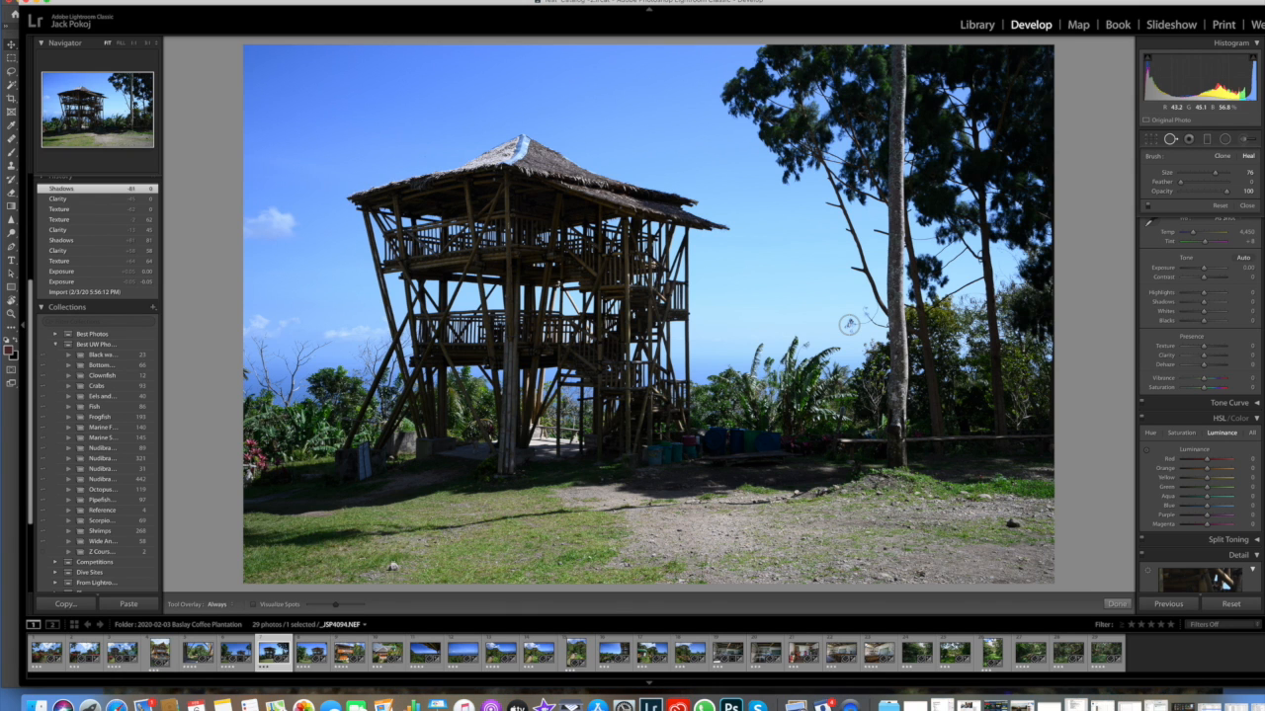
{"action": "left_click", "coordinate": [849, 324]}
{"action": "left_click_drag", "start_coordinate": [858, 302], "coordinate": [839, 297]}
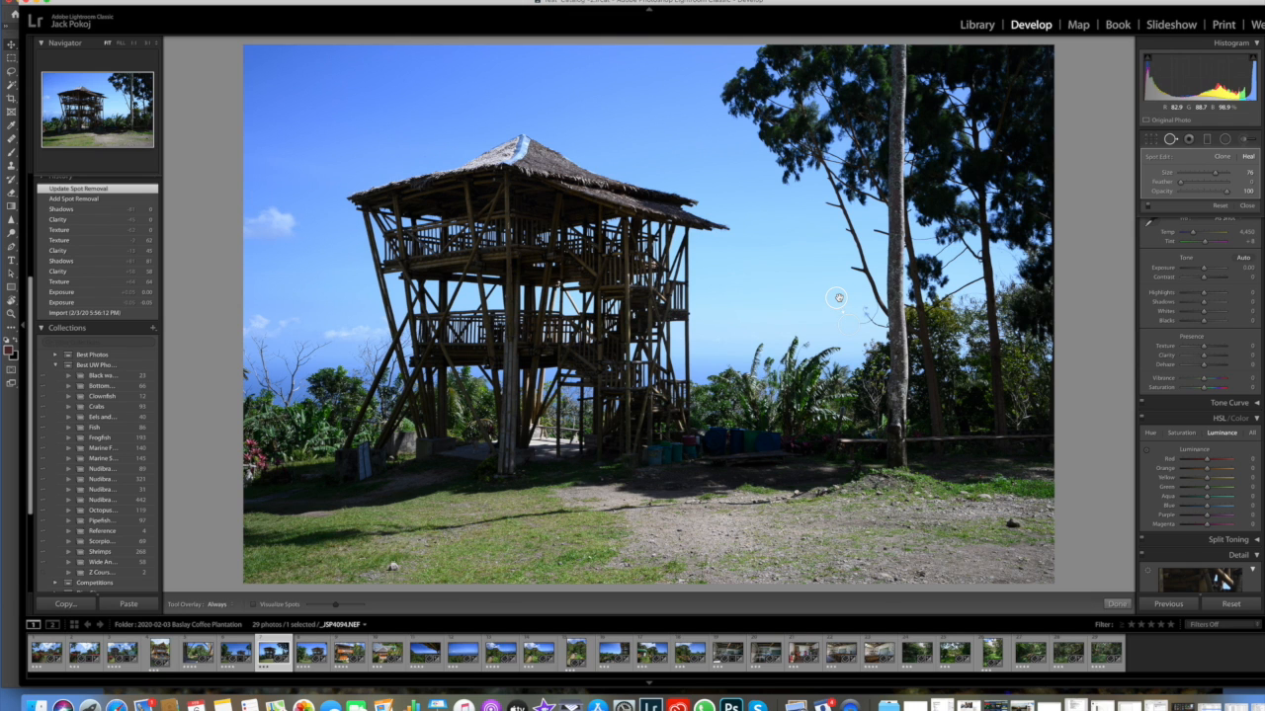
{"action": "key", "text": "Delete"}
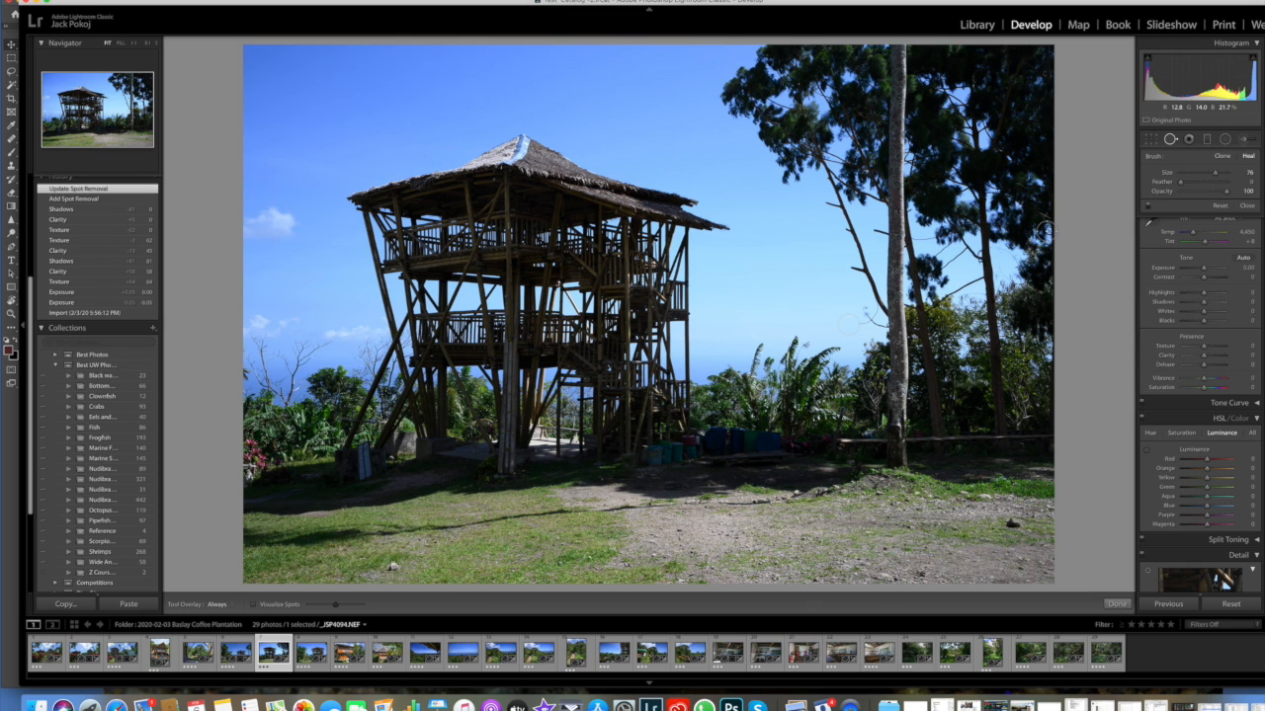
{"action": "left_click", "coordinate": [1171, 140]}
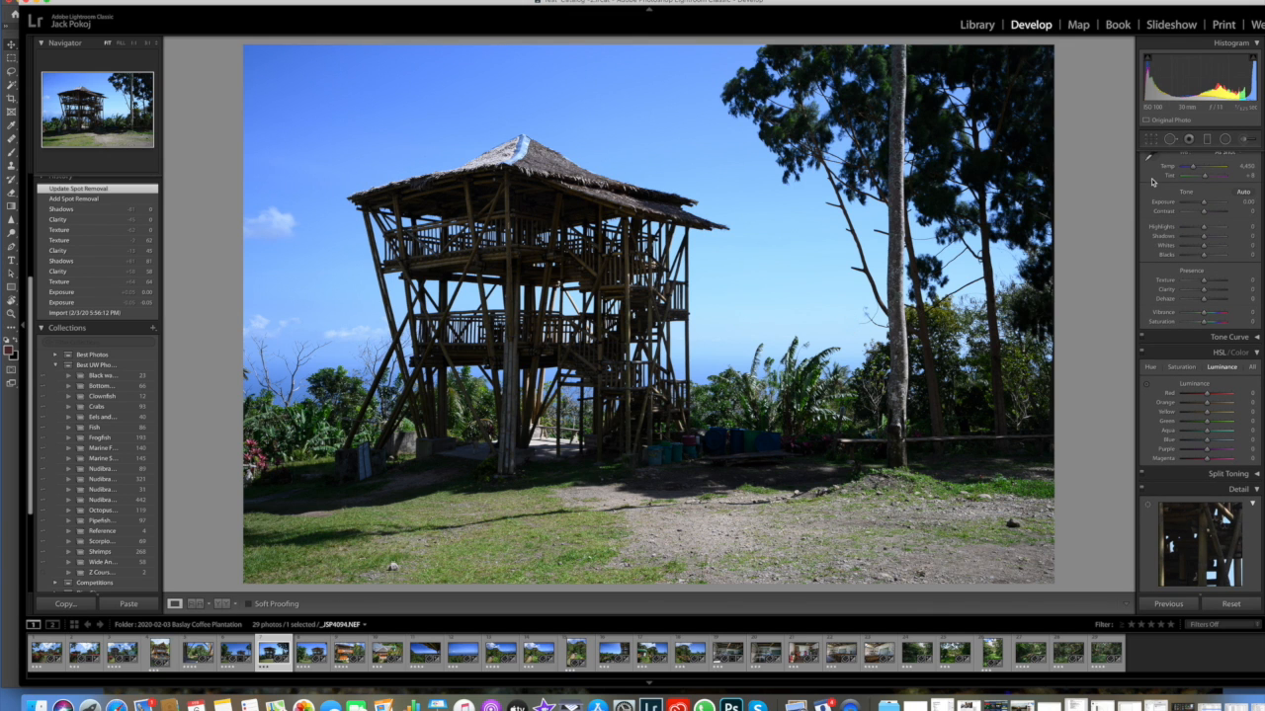
Step: Draw a radial filter over the bamboo tower and move it down so it is centred on the structure
{"action": "left_click", "coordinate": [1206, 139]}
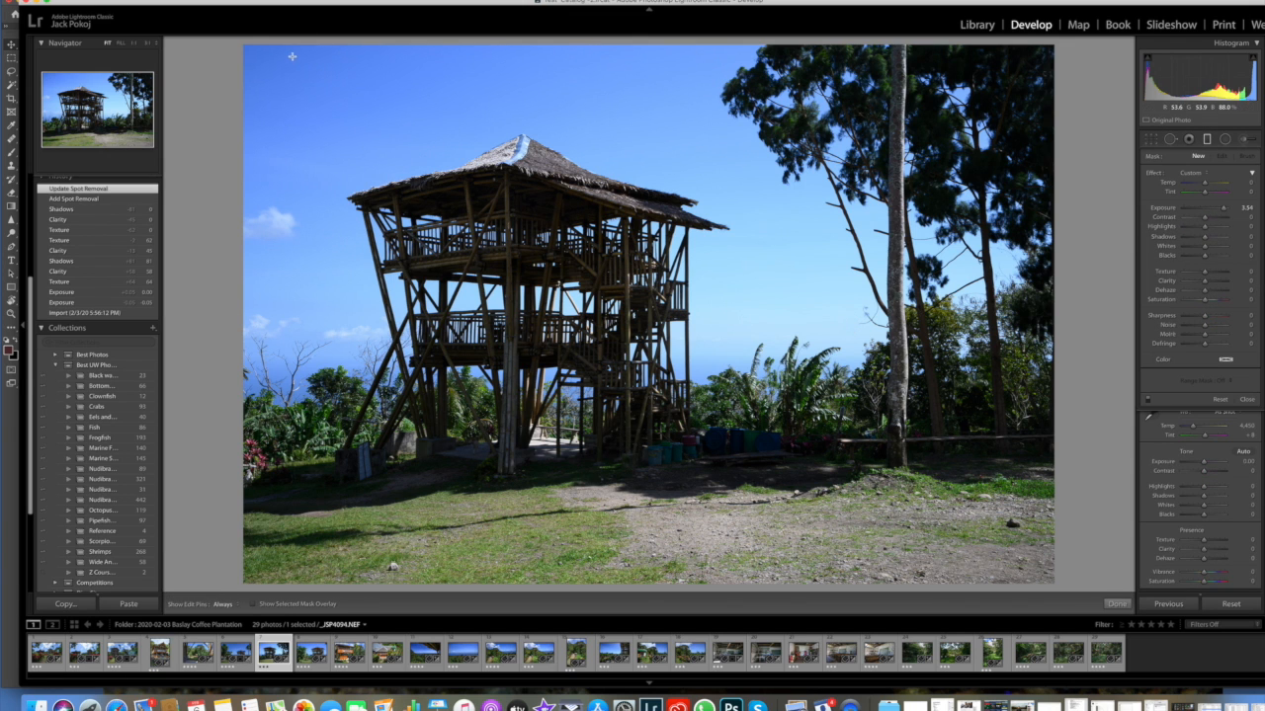
{"action": "left_click", "coordinate": [1226, 142]}
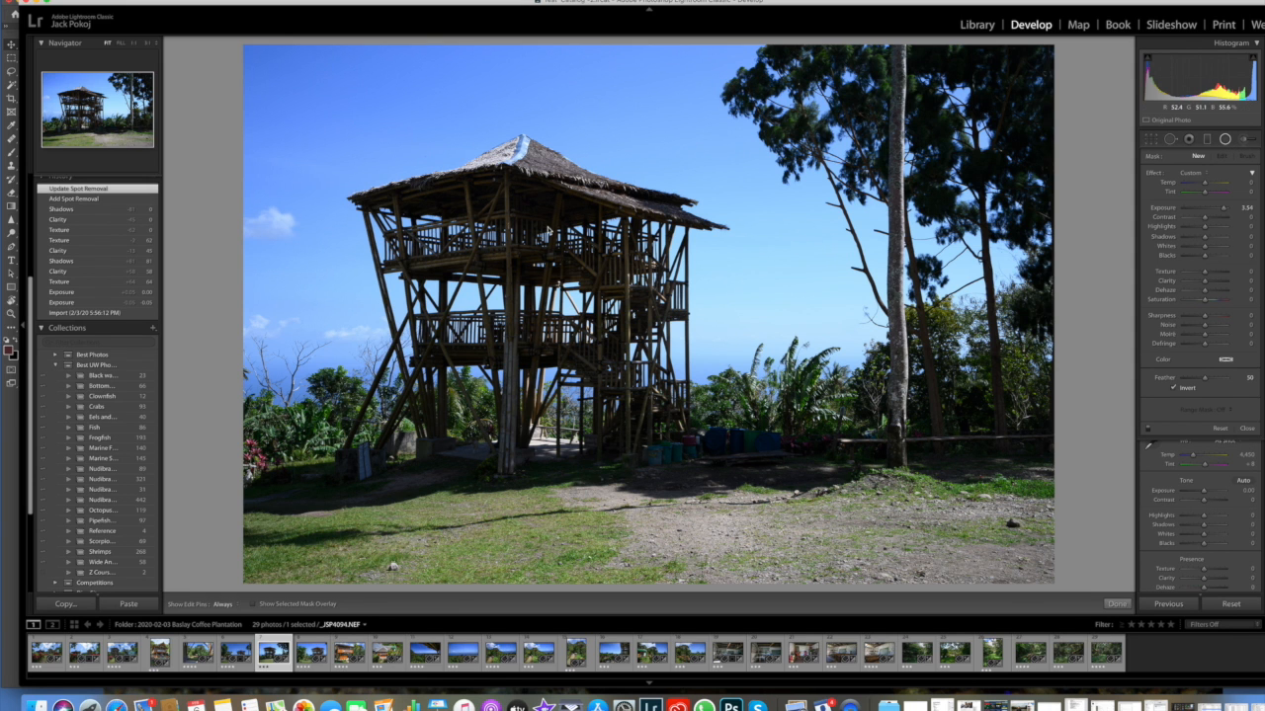
{"action": "left_click_drag", "start_coordinate": [511, 218], "coordinate": [665, 393]}
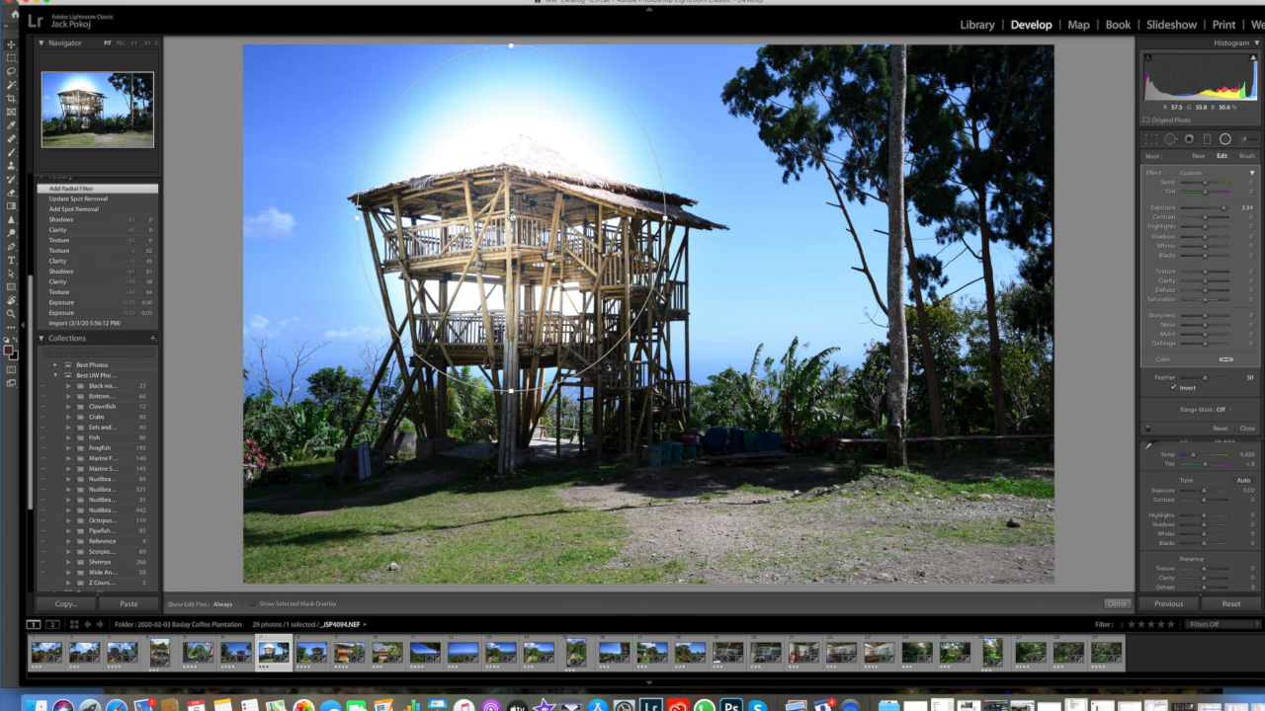
{"action": "left_click_drag", "start_coordinate": [512, 218], "coordinate": [522, 313]}
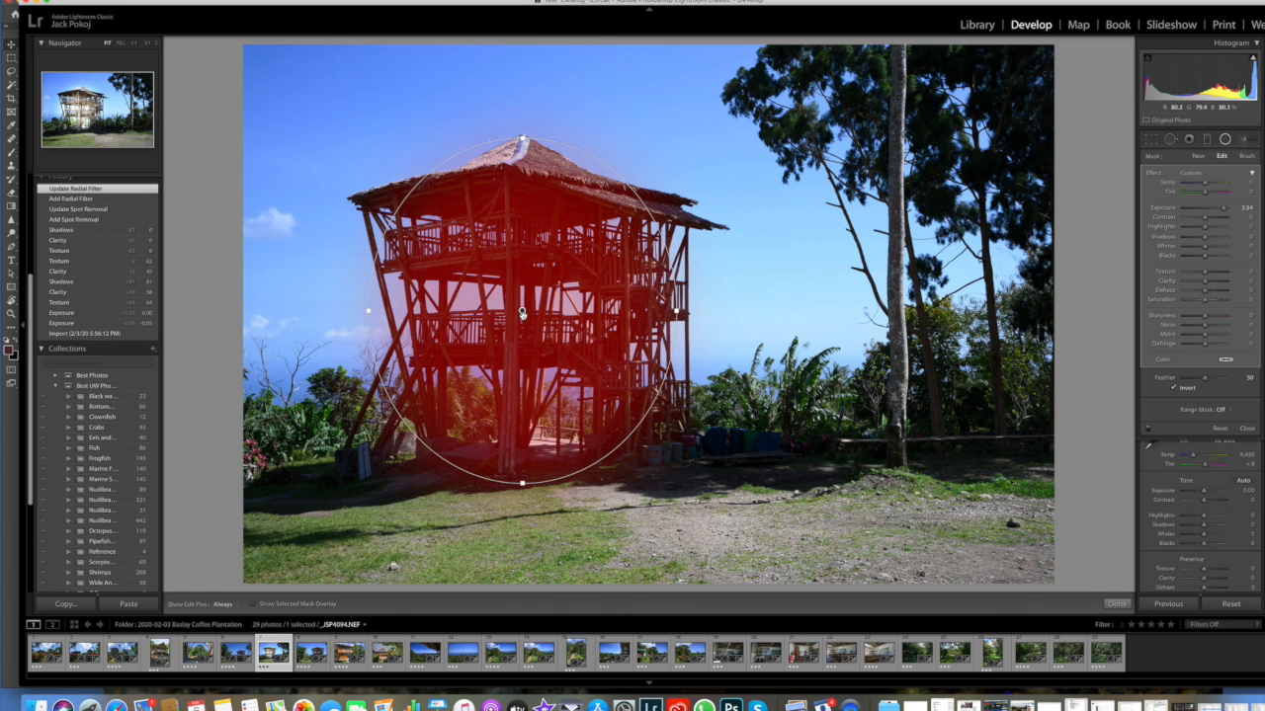
{"action": "left_click_drag", "start_coordinate": [522, 312], "coordinate": [527, 312]}
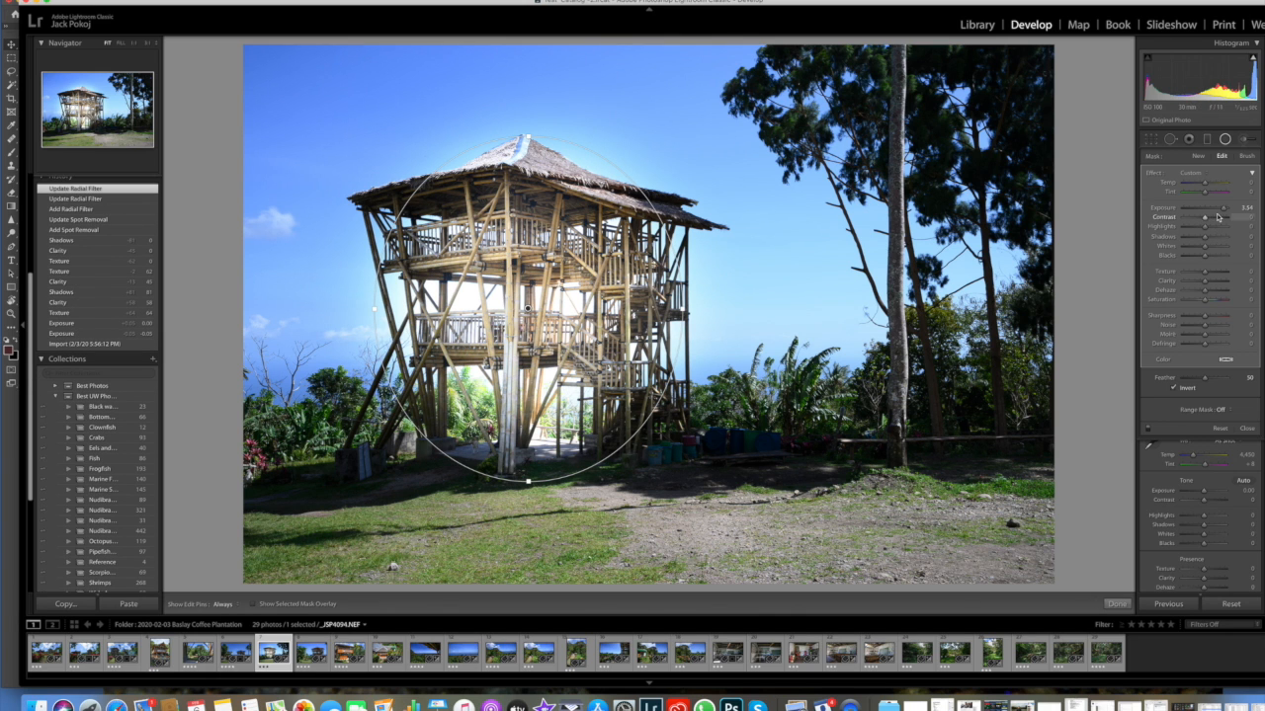
Step: Reset the tower radial filter's Exposure, then set its Shadows to 88 and Clarity to 52
{"action": "left_click_drag", "start_coordinate": [1220, 209], "coordinate": [1216, 210]}
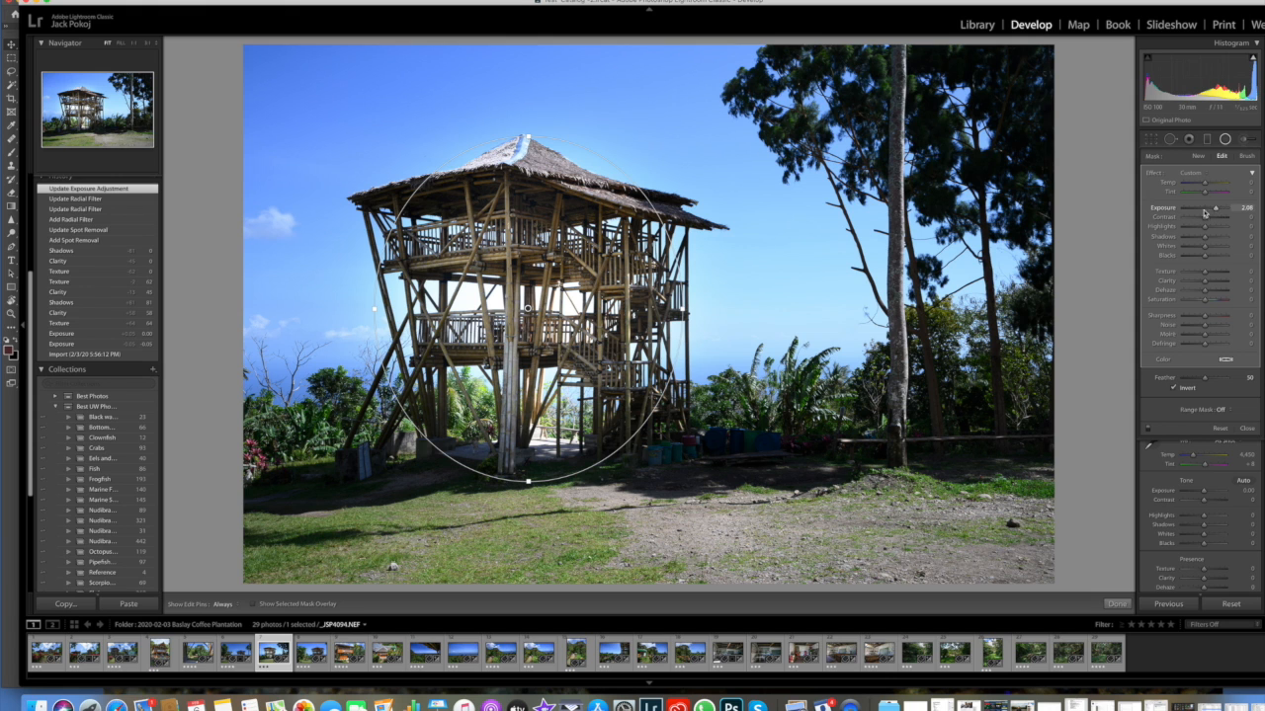
{"action": "double_click", "coordinate": [1174, 212]}
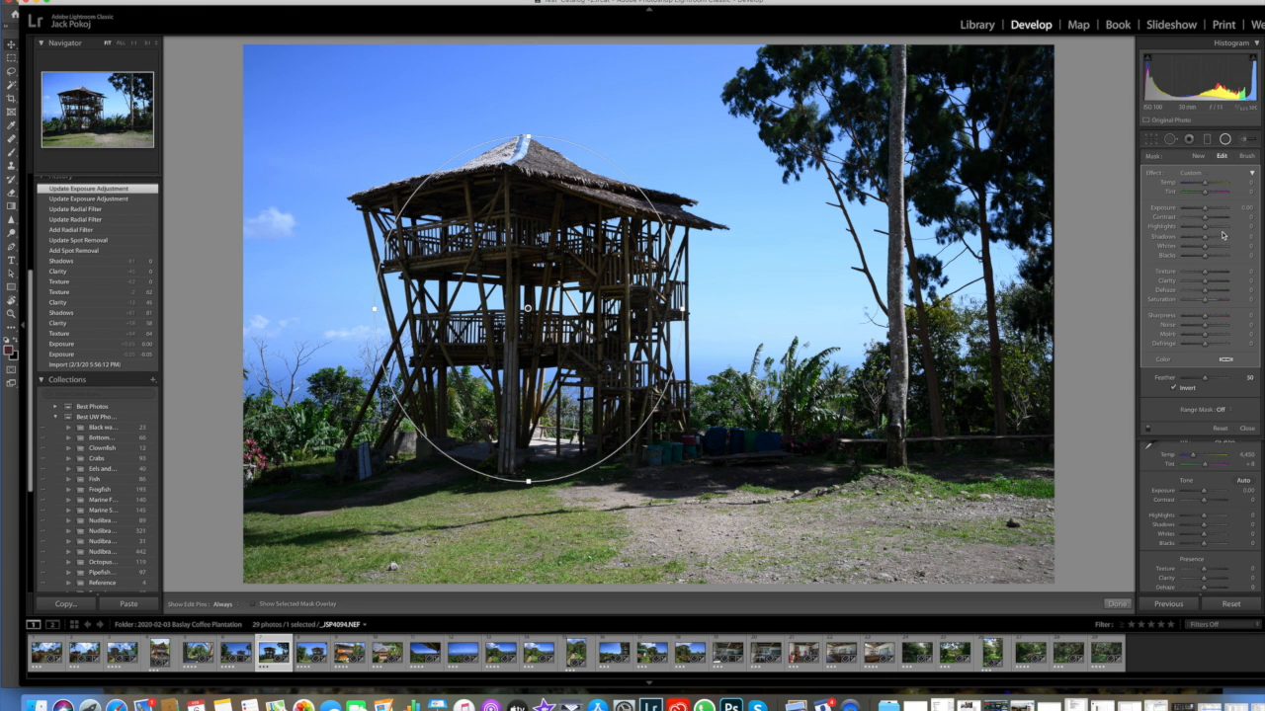
{"action": "left_click_drag", "start_coordinate": [1218, 238], "coordinate": [1224, 240]}
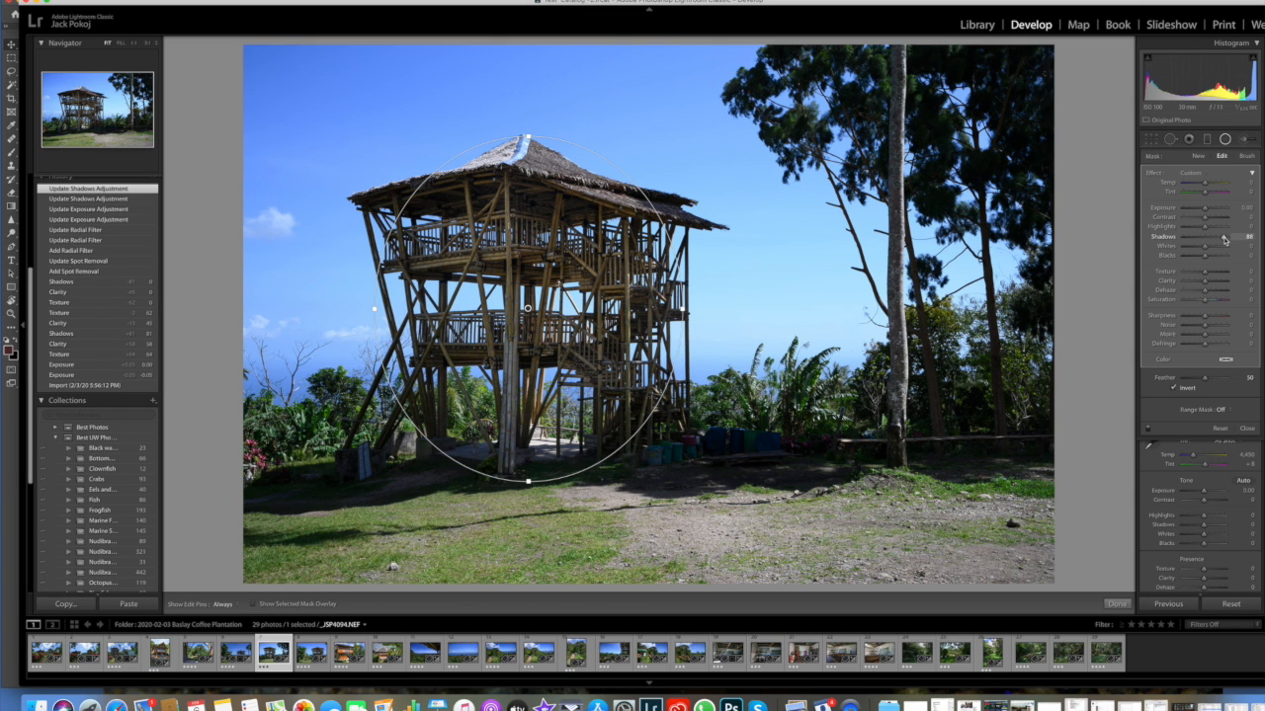
{"action": "left_click_drag", "start_coordinate": [1206, 282], "coordinate": [1217, 284]}
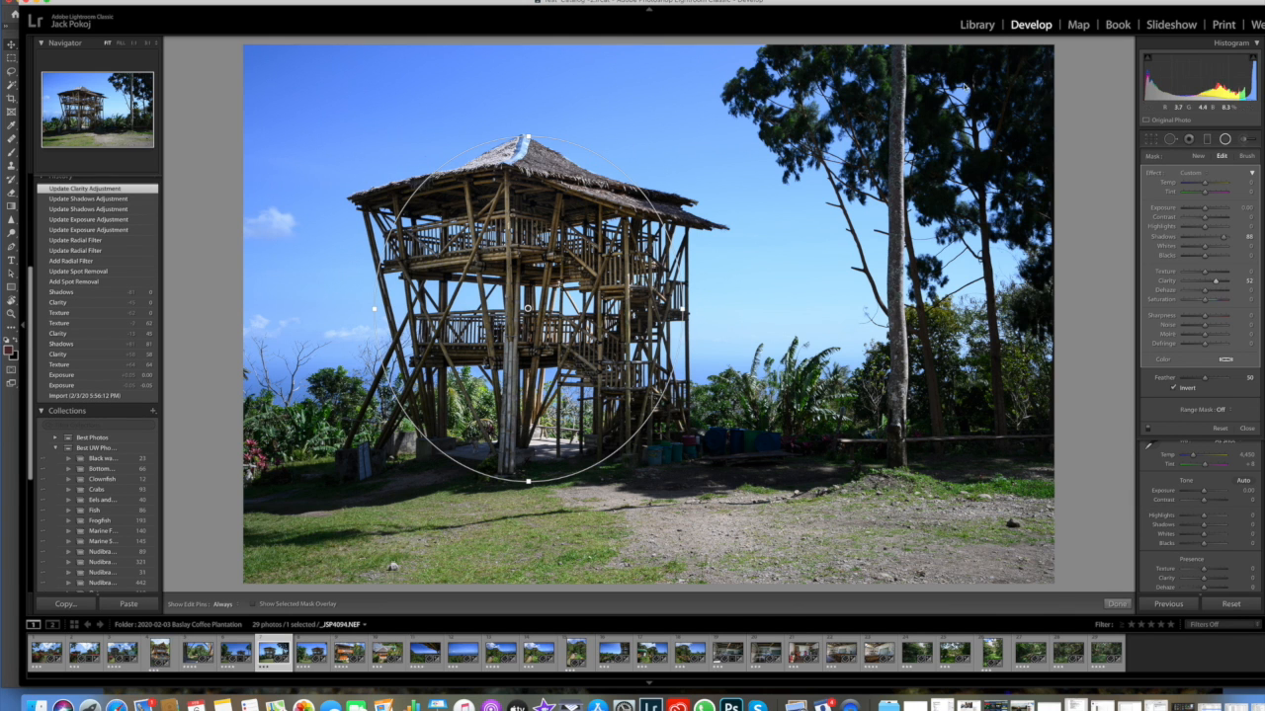
Step: Add radial filters on both tree crowns, with Exposure 1.37 on the left one and Exposure 1.77 and Highlights 64 on the right one
{"action": "left_click_drag", "start_coordinate": [964, 85], "coordinate": [1058, 153]}
{"action": "left_click_drag", "start_coordinate": [964, 83], "coordinate": [964, 132]}
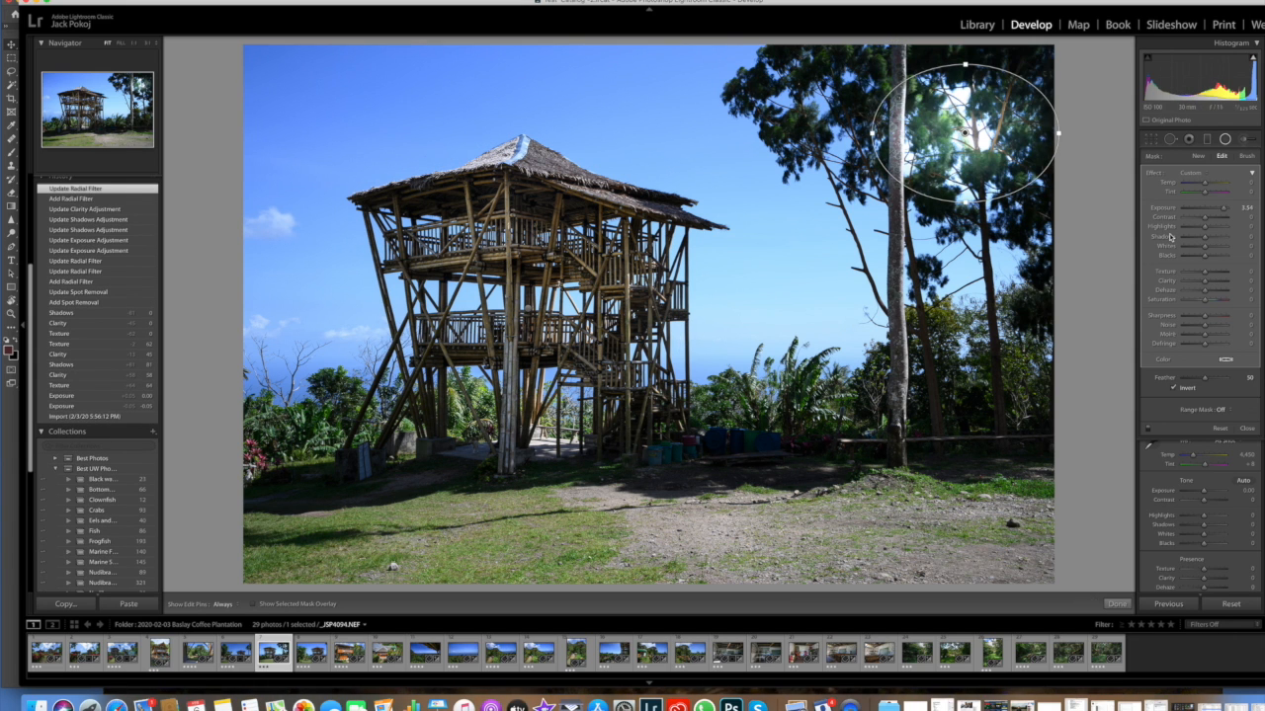
{"action": "left_click", "coordinate": [1198, 156]}
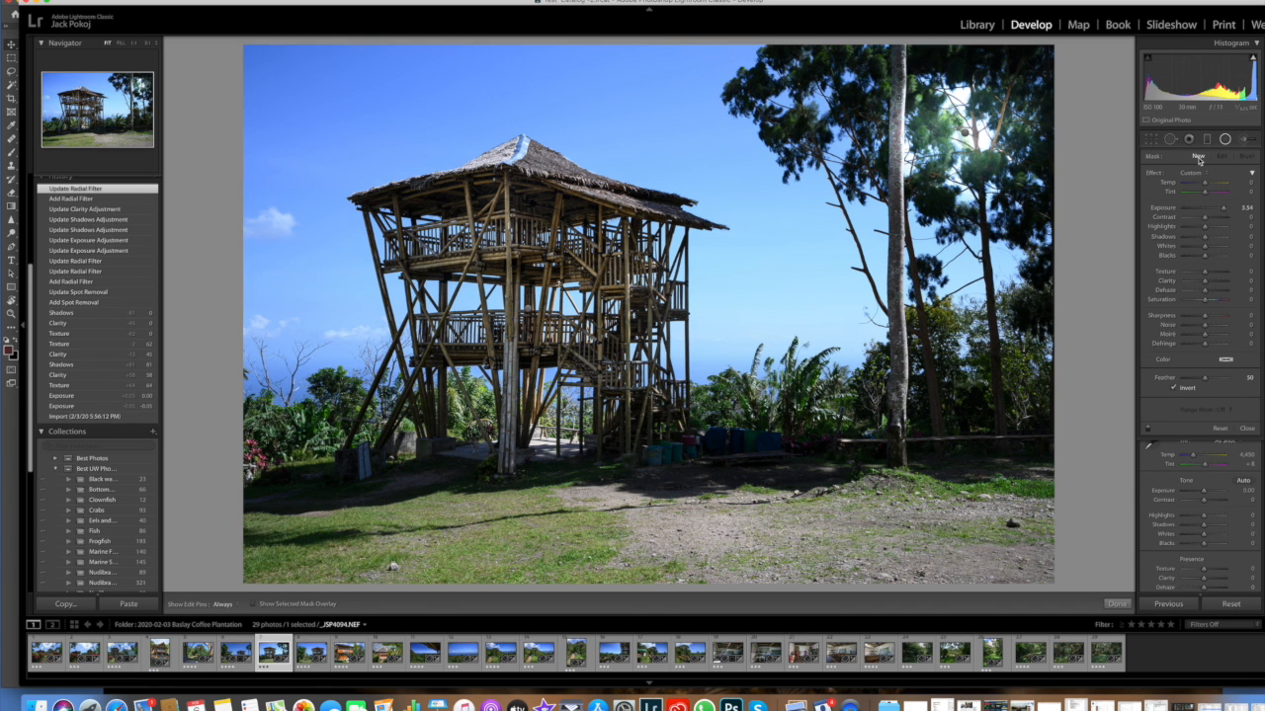
{"action": "left_click_drag", "start_coordinate": [805, 96], "coordinate": [869, 148]}
{"action": "left_click", "coordinate": [1214, 216]}
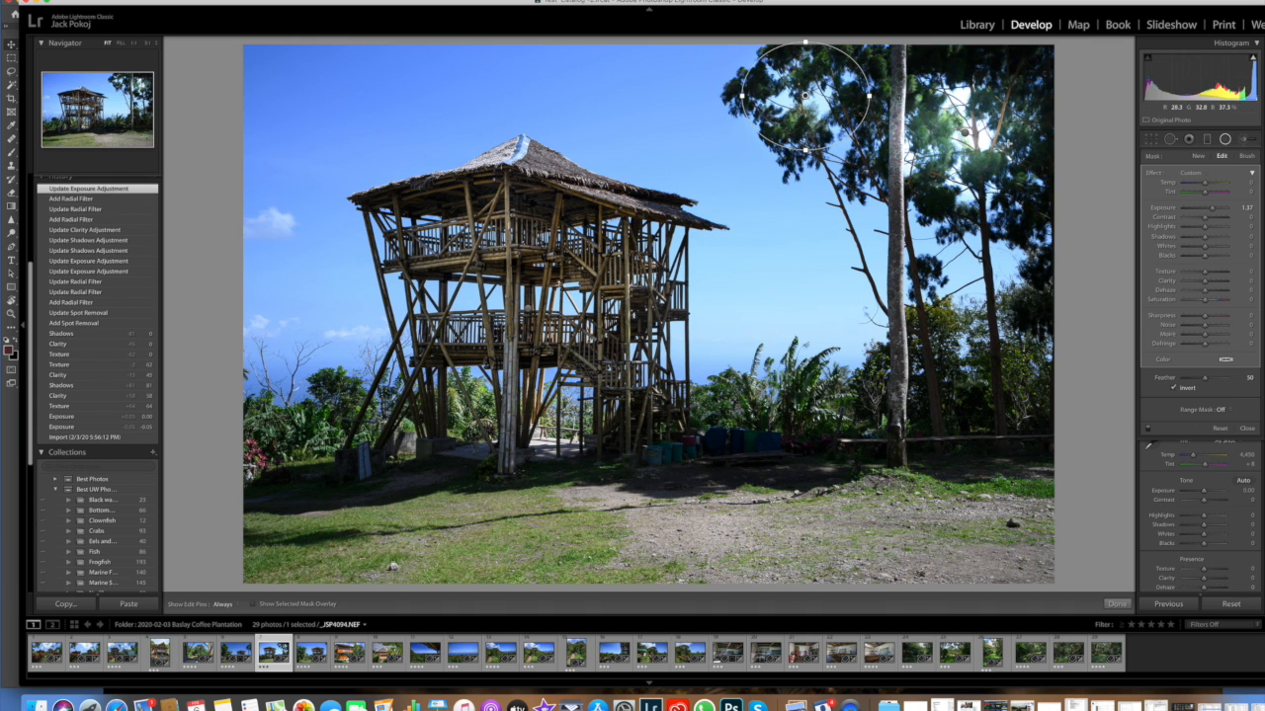
{"action": "left_click", "coordinate": [964, 129]}
{"action": "left_click_drag", "start_coordinate": [1211, 210], "coordinate": [1220, 231]}
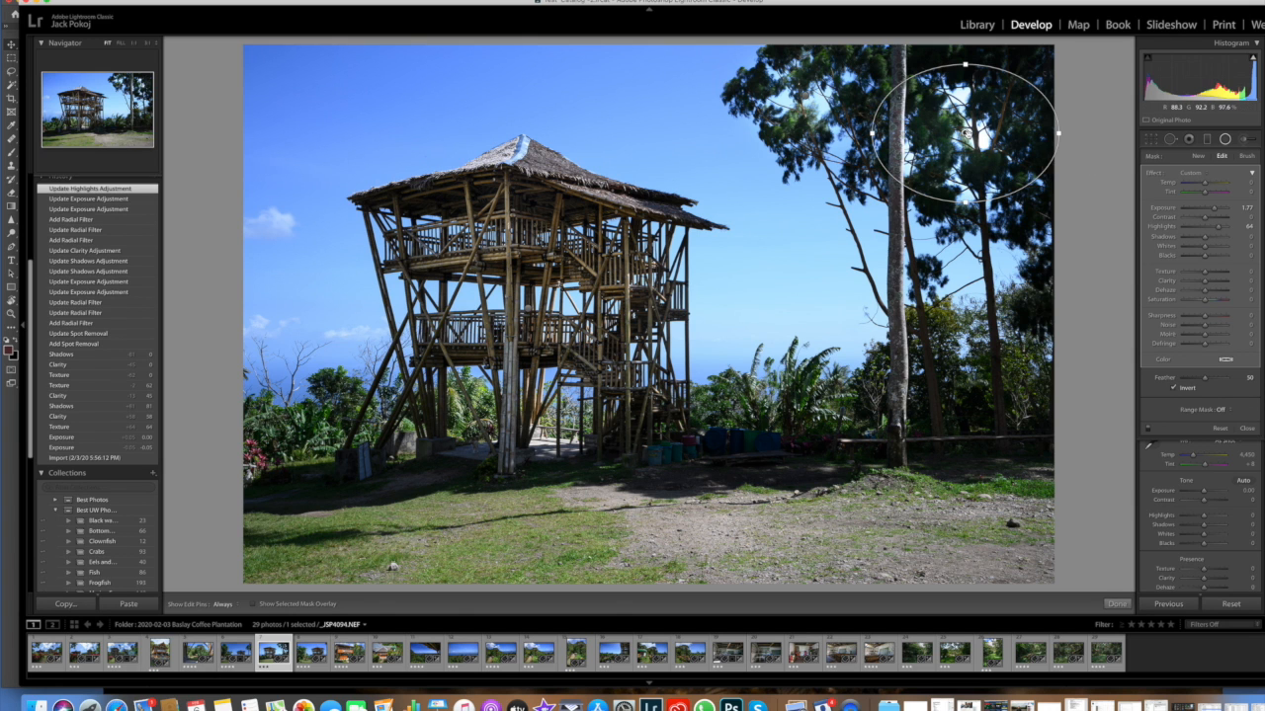
Step: Delete the radial filters on the two tree crowns and on the tower
{"action": "key", "text": "Delete"}
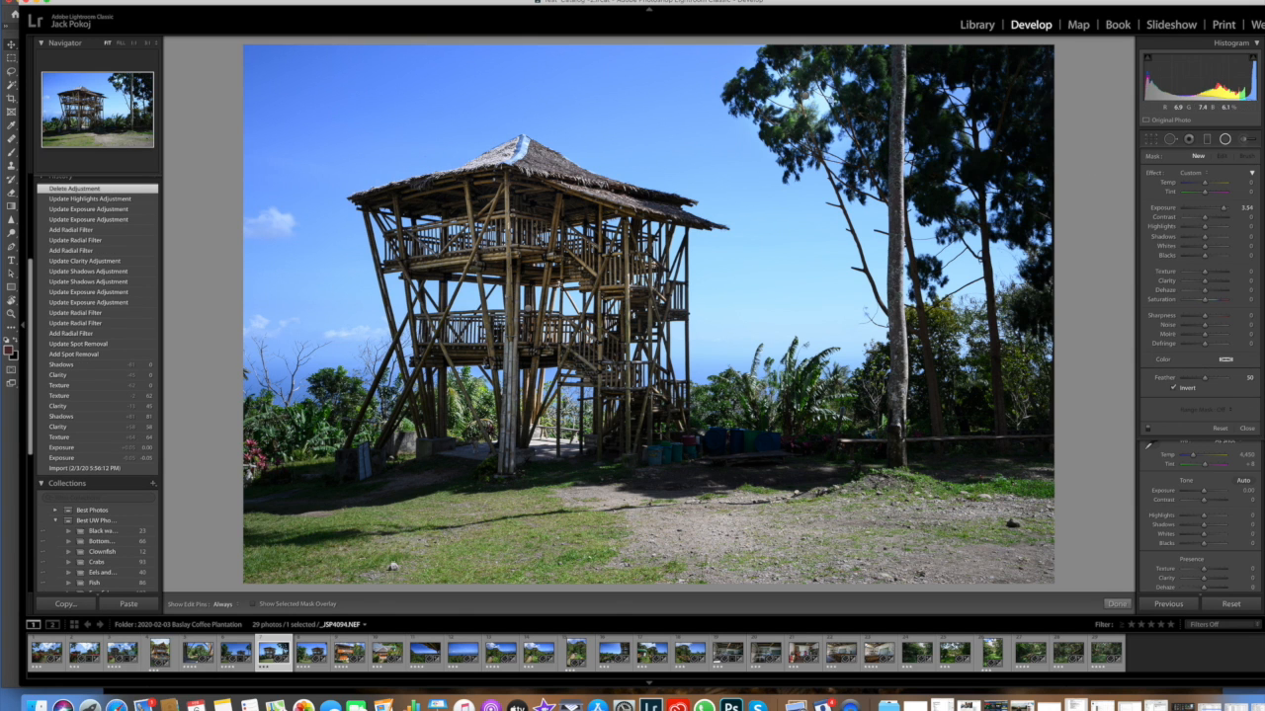
{"action": "left_click", "coordinate": [806, 96]}
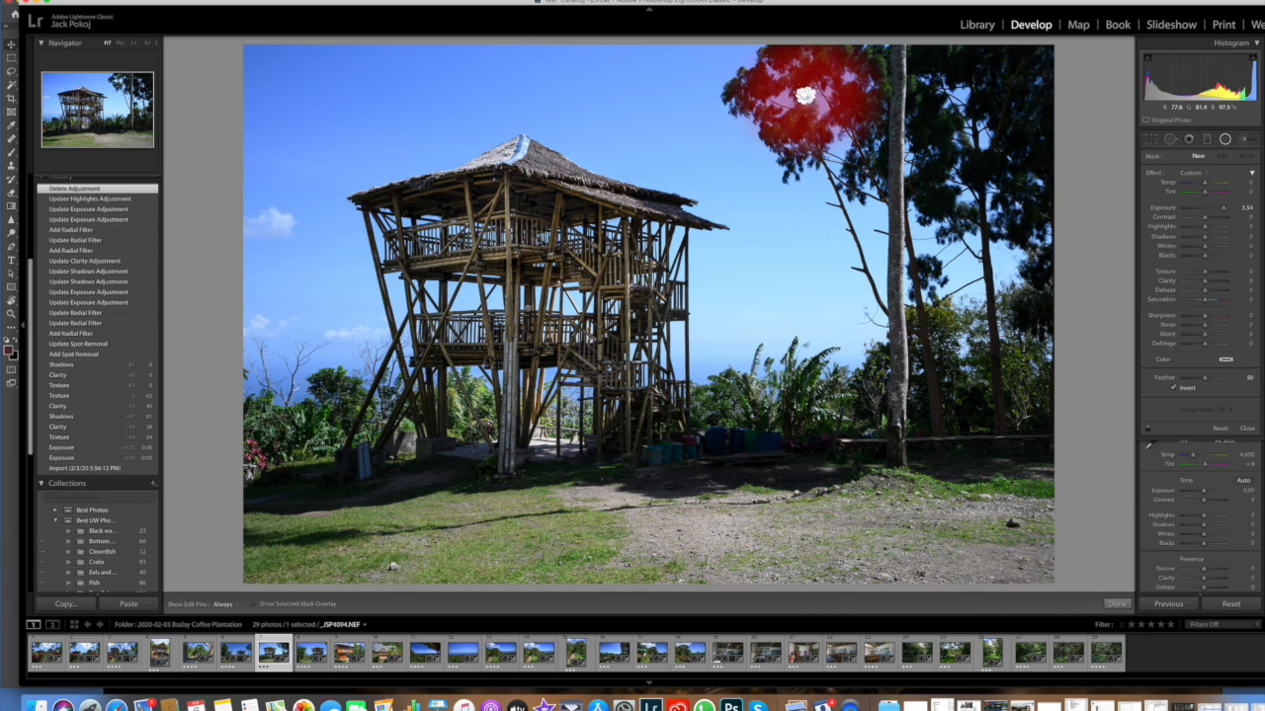
{"action": "key", "text": "Delete"}
{"action": "left_click", "coordinate": [527, 309]}
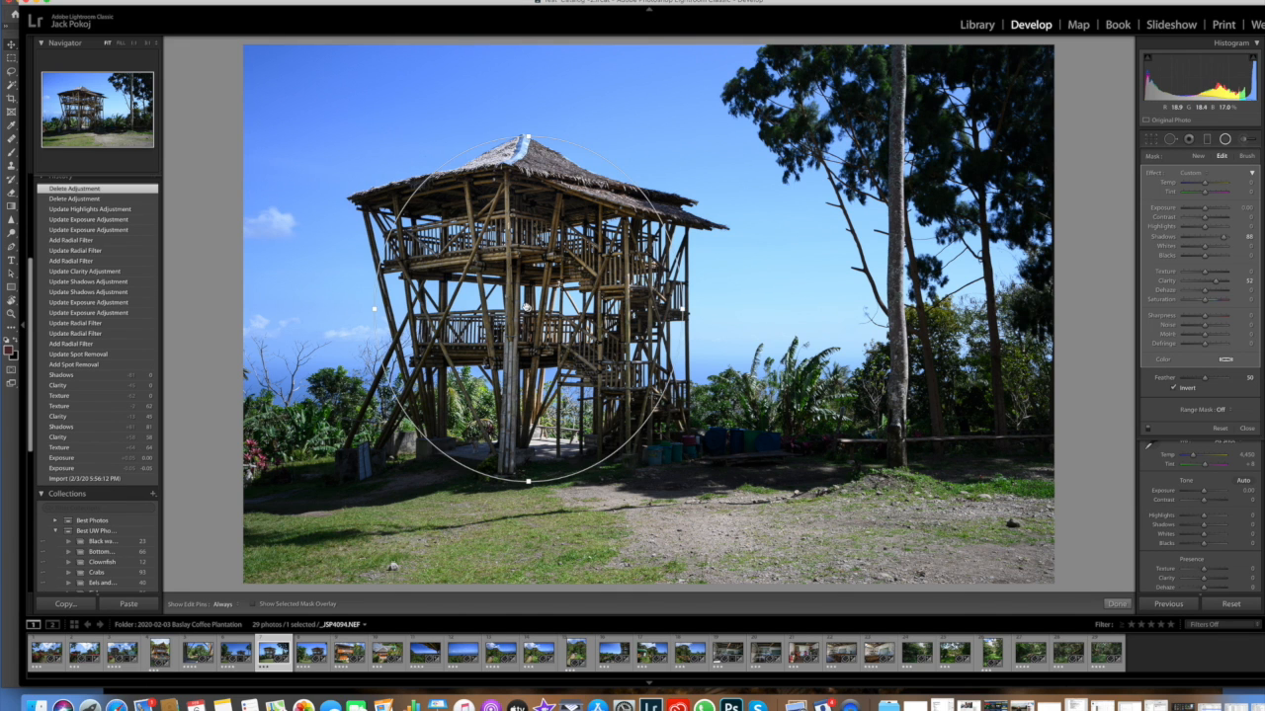
{"action": "key", "text": "Delete"}
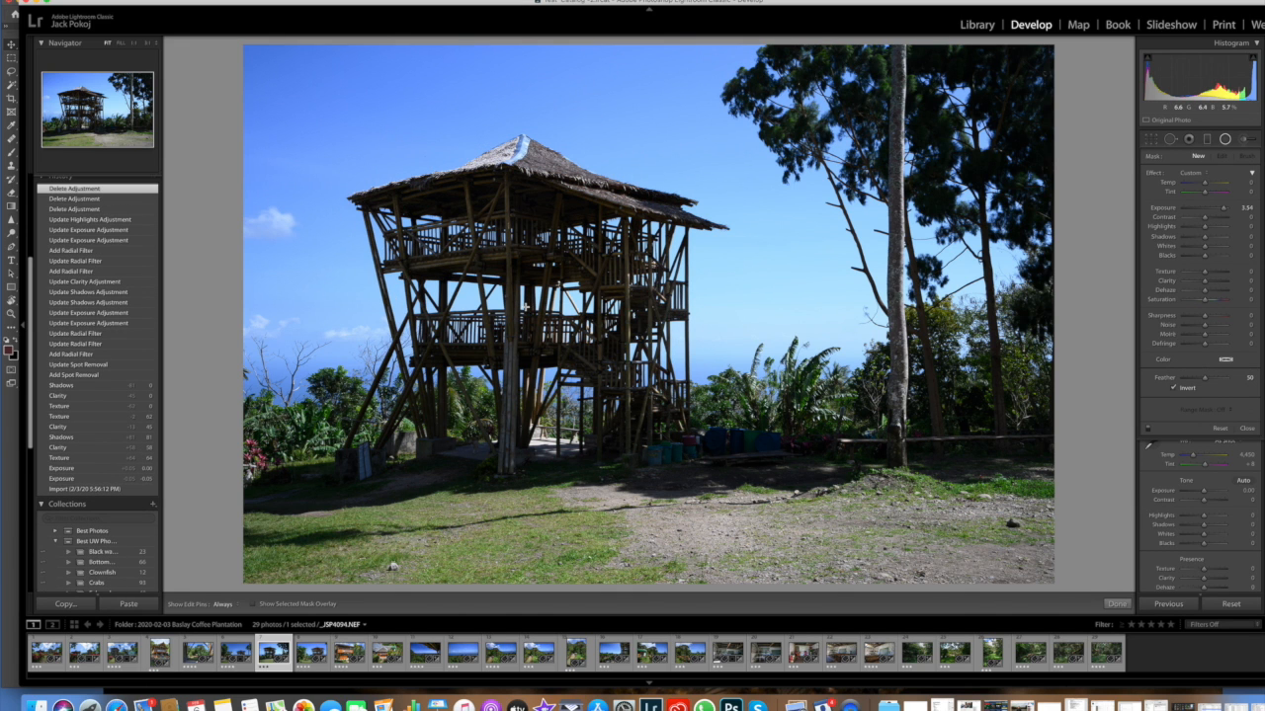
Step: Paint an Adjustment Brush stroke across the tower's roof and limit it with a Luminance range mask of 0/75
{"action": "left_click", "coordinate": [1252, 142]}
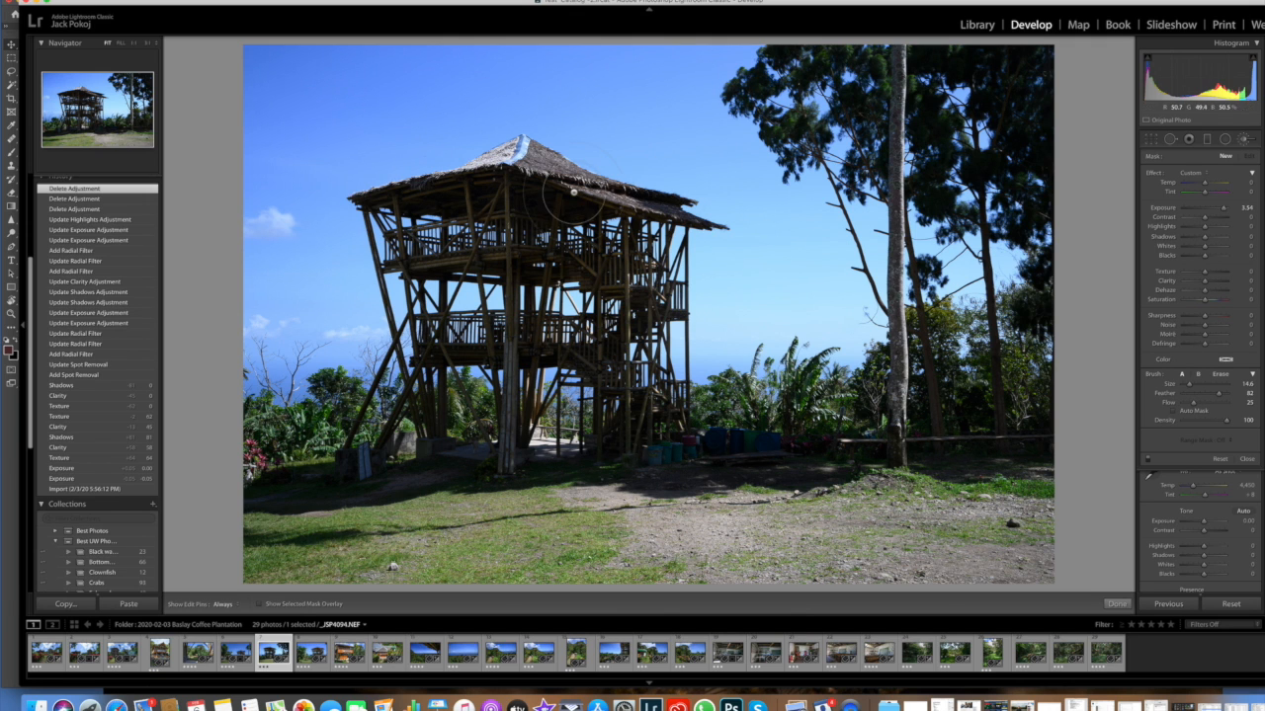
{"action": "mouse_move", "coordinate": [554, 192]}
{"action": "left_mouse_down"}
{"action": "mouse_move", "coordinate": [523, 205]}
{"action": "mouse_move", "coordinate": [705, 193]}
{"action": "mouse_move", "coordinate": [603, 163]}
{"action": "mouse_move", "coordinate": [612, 173]}
{"action": "mouse_move", "coordinate": [355, 197]}
{"action": "mouse_move", "coordinate": [440, 168]}
{"action": "mouse_move", "coordinate": [516, 197]}
{"action": "mouse_move", "coordinate": [672, 184]}
{"action": "left_mouse_up"}
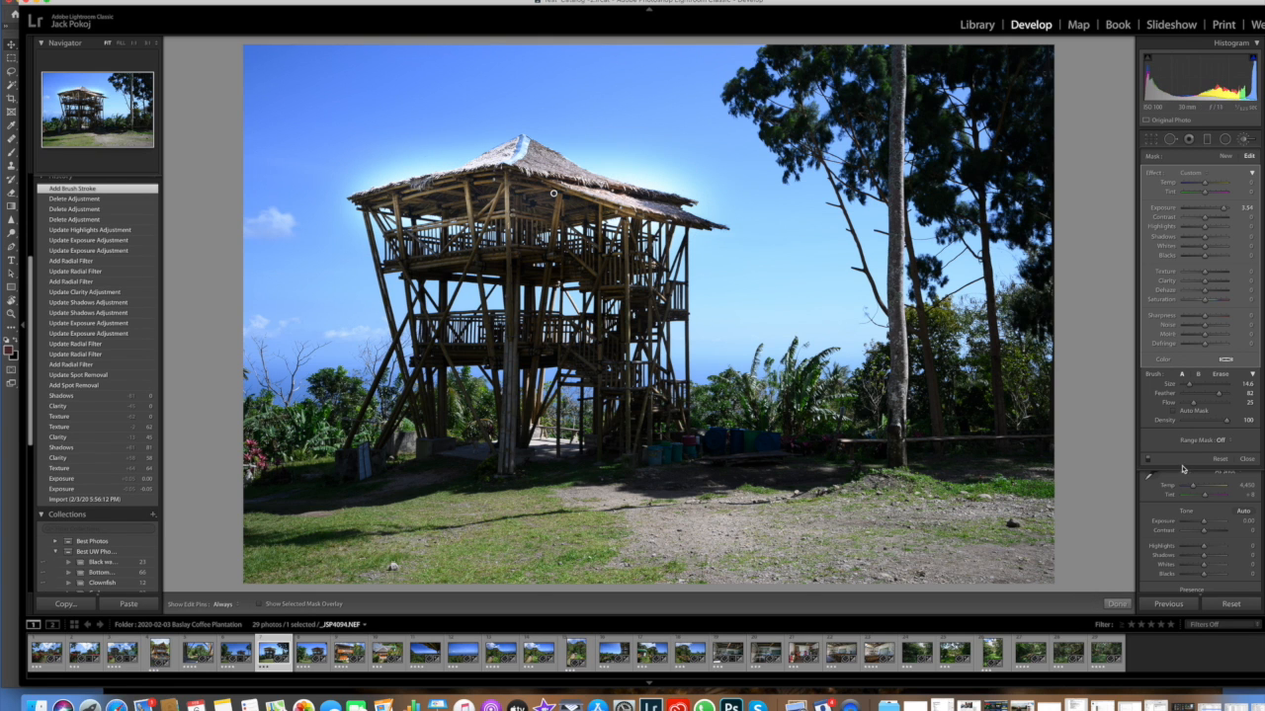
{"action": "left_click", "coordinate": [1230, 444]}
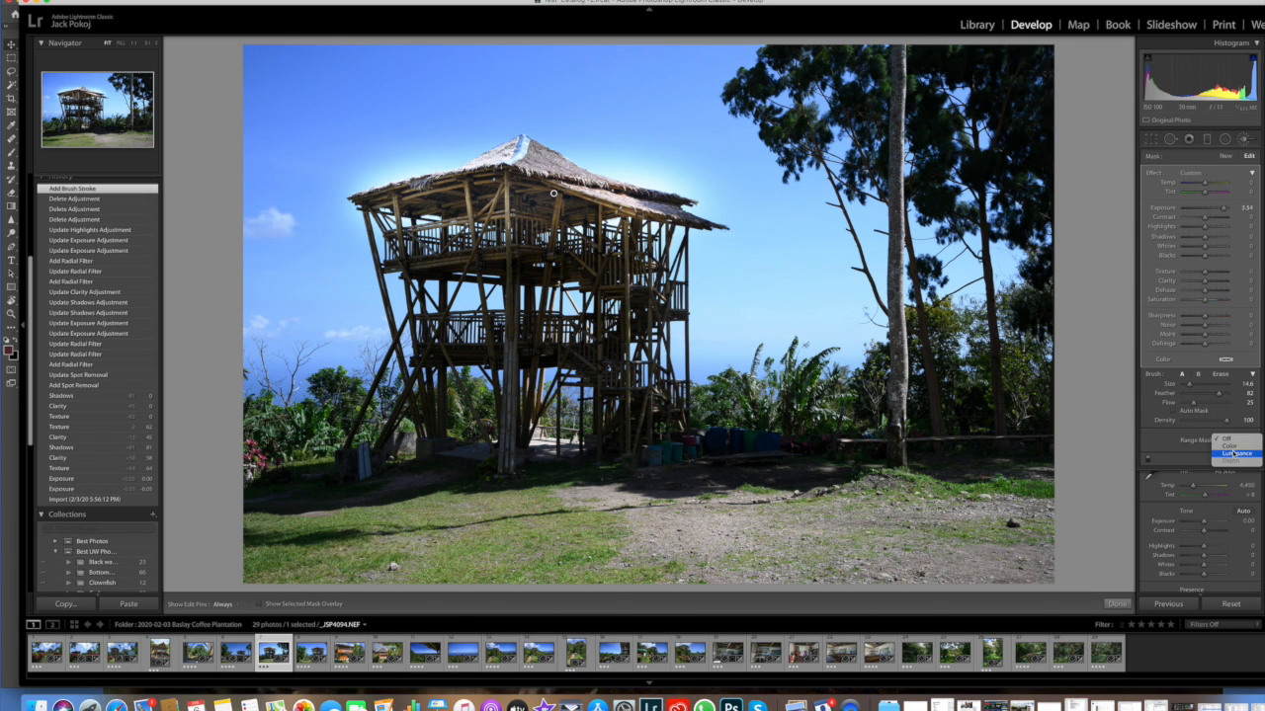
{"action": "left_click", "coordinate": [1233, 453]}
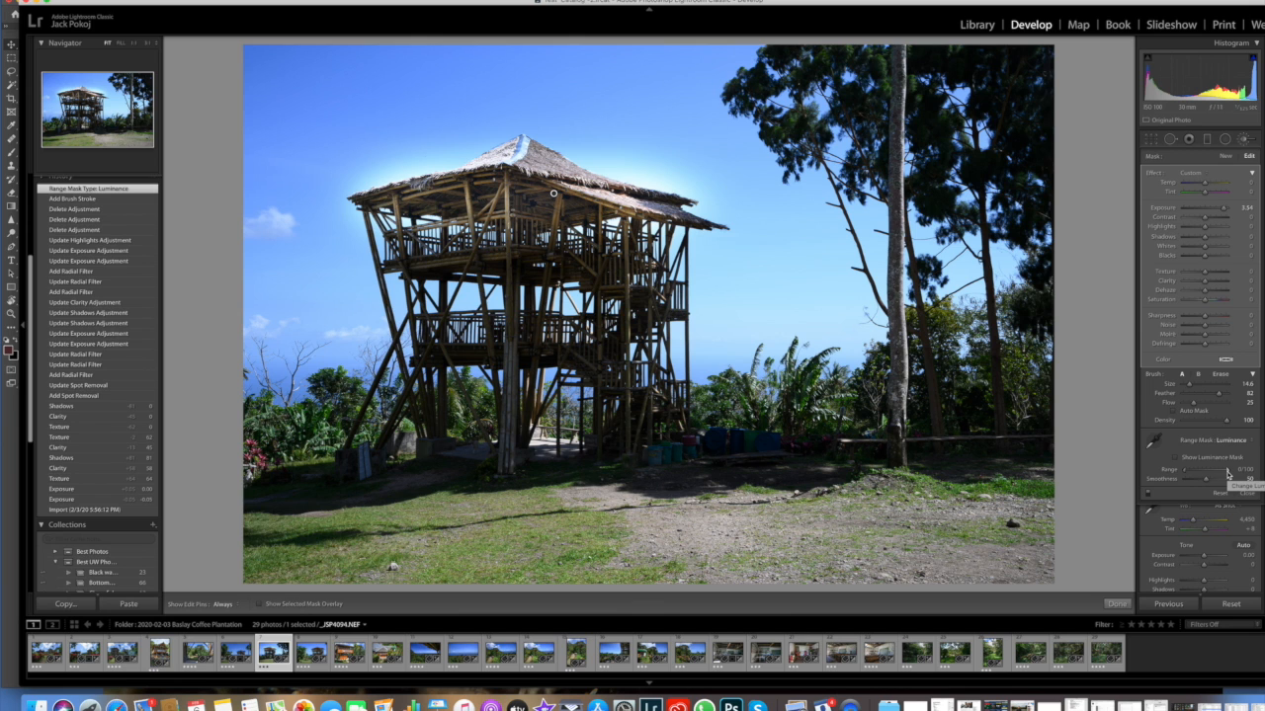
{"action": "left_click_drag", "start_coordinate": [1225, 474], "coordinate": [1219, 475]}
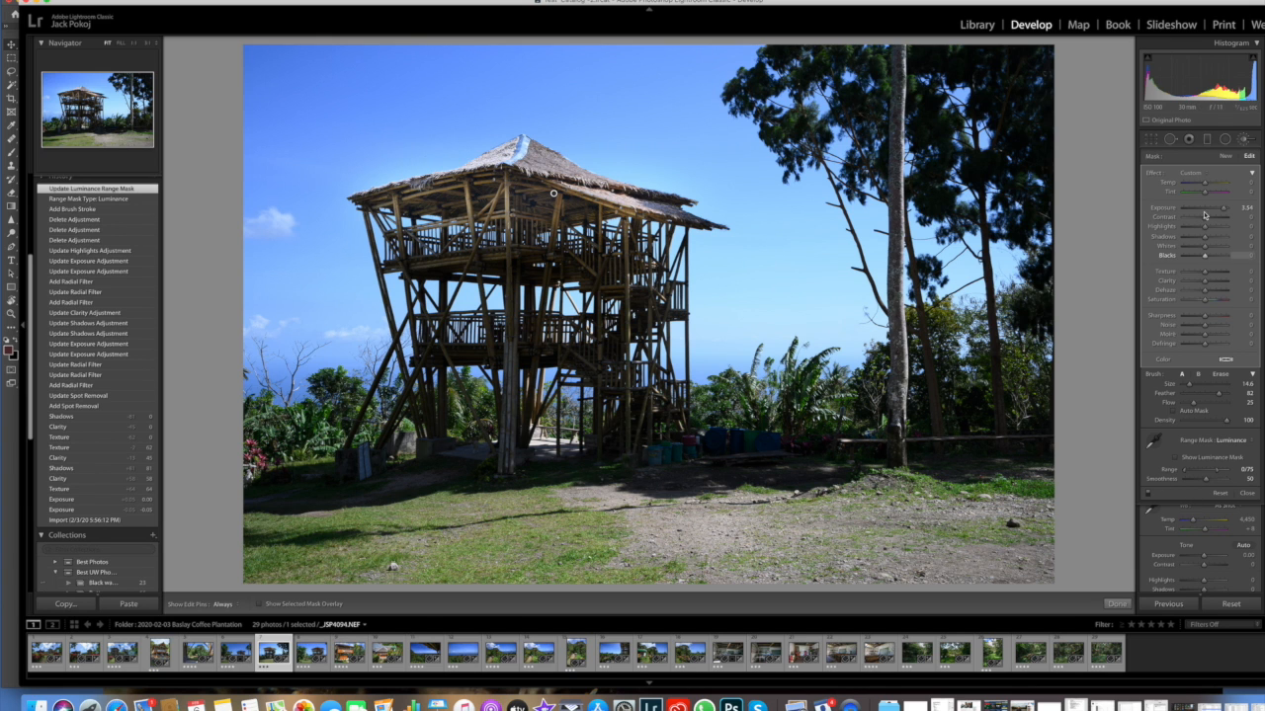
Step: Brush a new adjustment over the right tree crown, limit it with a Color range mask sampled from the foliage at Amount 43, and close the brush
{"action": "left_click", "coordinate": [1226, 156]}
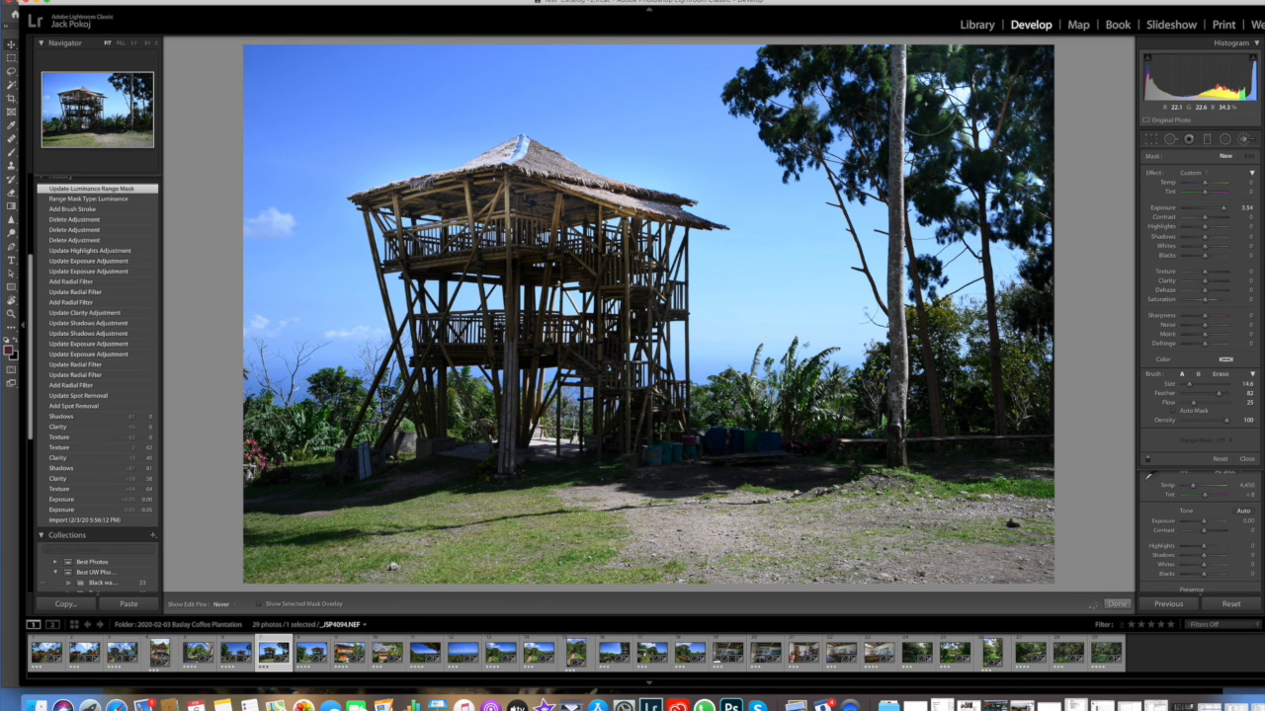
{"action": "mouse_move", "coordinate": [927, 143]}
{"action": "left_mouse_down"}
{"action": "mouse_move", "coordinate": [934, 188]}
{"action": "mouse_move", "coordinate": [1022, 273]}
{"action": "mouse_move", "coordinate": [1023, 229]}
{"action": "mouse_move", "coordinate": [950, 217]}
{"action": "mouse_move", "coordinate": [1013, 158]}
{"action": "mouse_move", "coordinate": [961, 174]}
{"action": "mouse_move", "coordinate": [992, 160]}
{"action": "mouse_move", "coordinate": [986, 106]}
{"action": "left_mouse_up"}
{"action": "left_click", "coordinate": [1227, 440]}
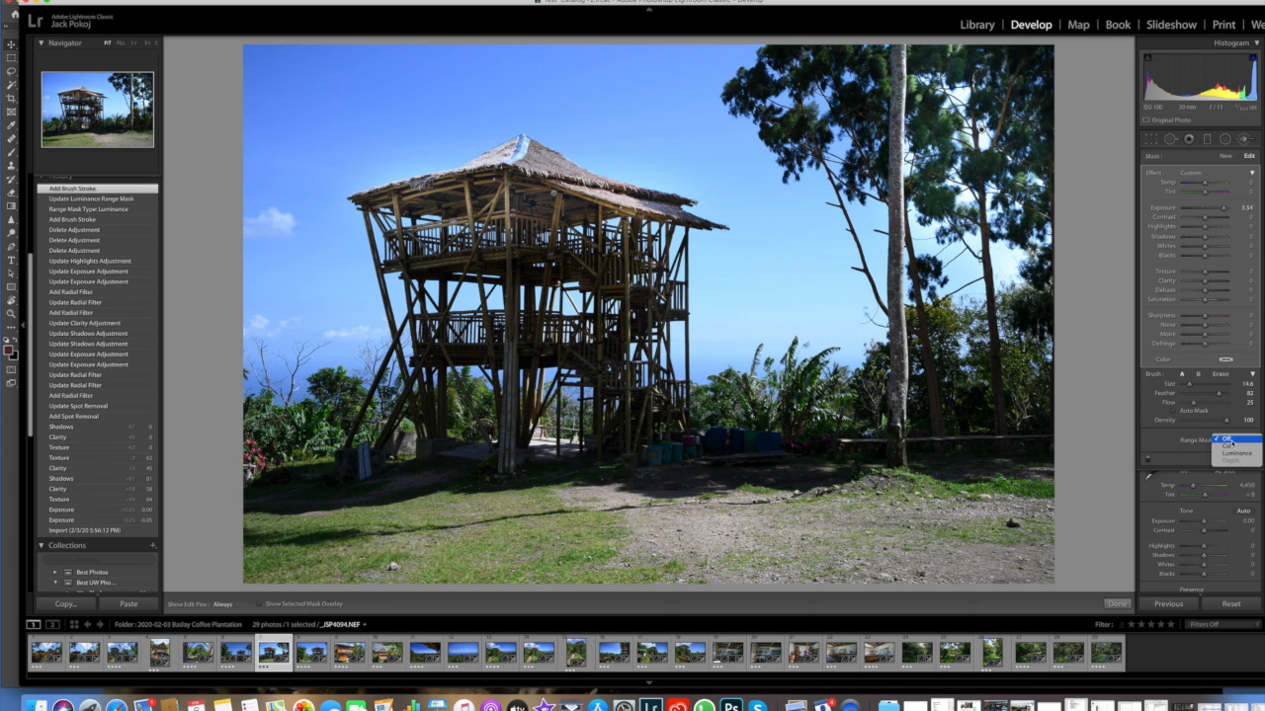
{"action": "left_click", "coordinate": [1229, 446]}
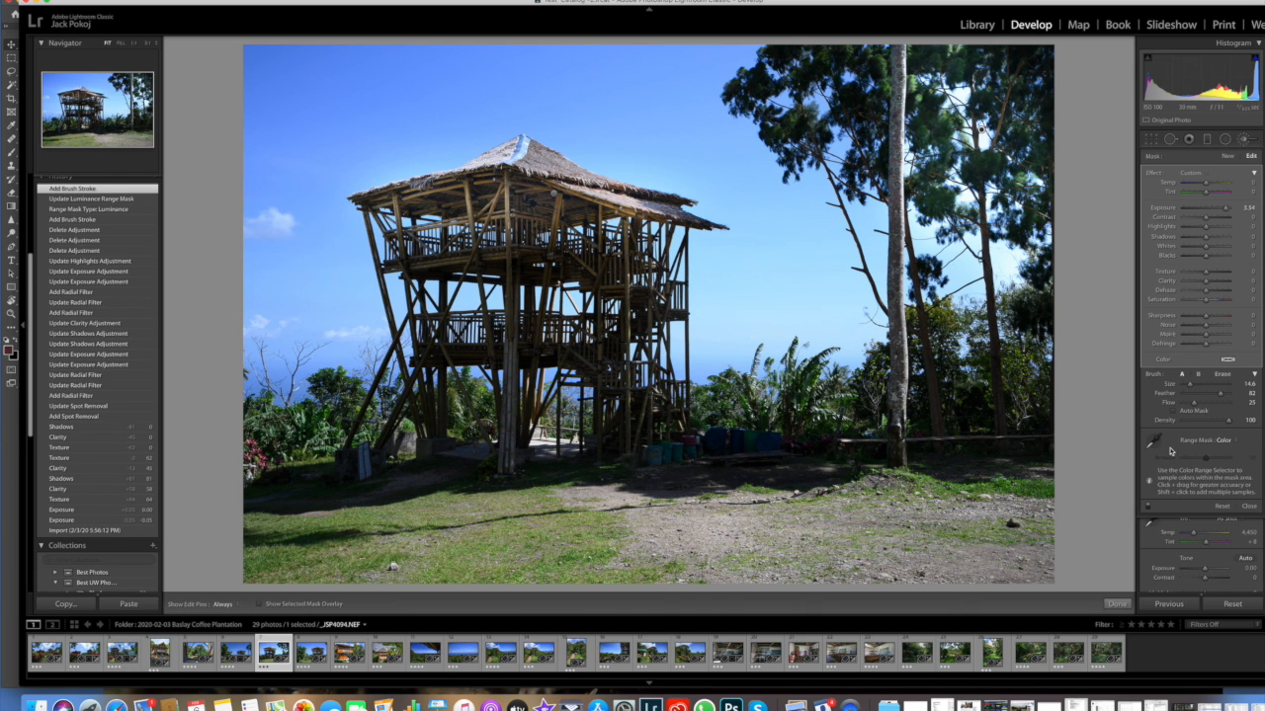
{"action": "left_click", "coordinate": [1153, 441]}
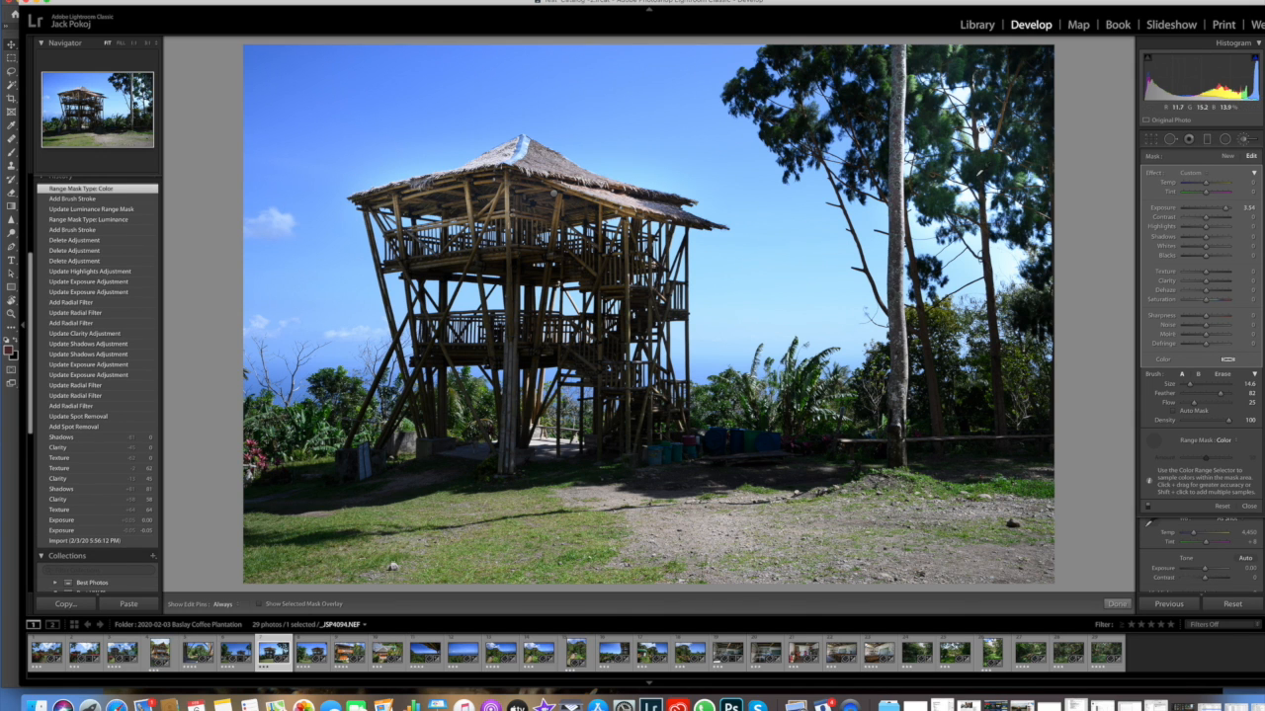
{"action": "left_click", "coordinate": [980, 128]}
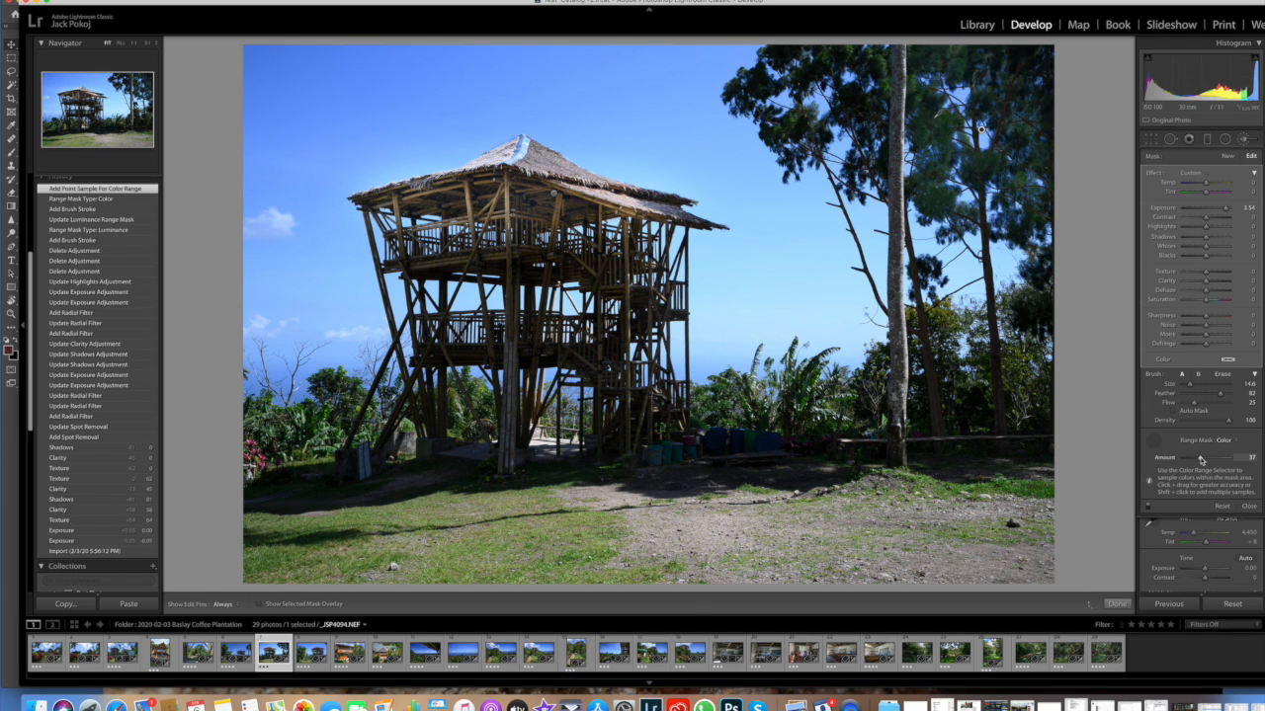
{"action": "left_click_drag", "start_coordinate": [1202, 460], "coordinate": [1208, 459]}
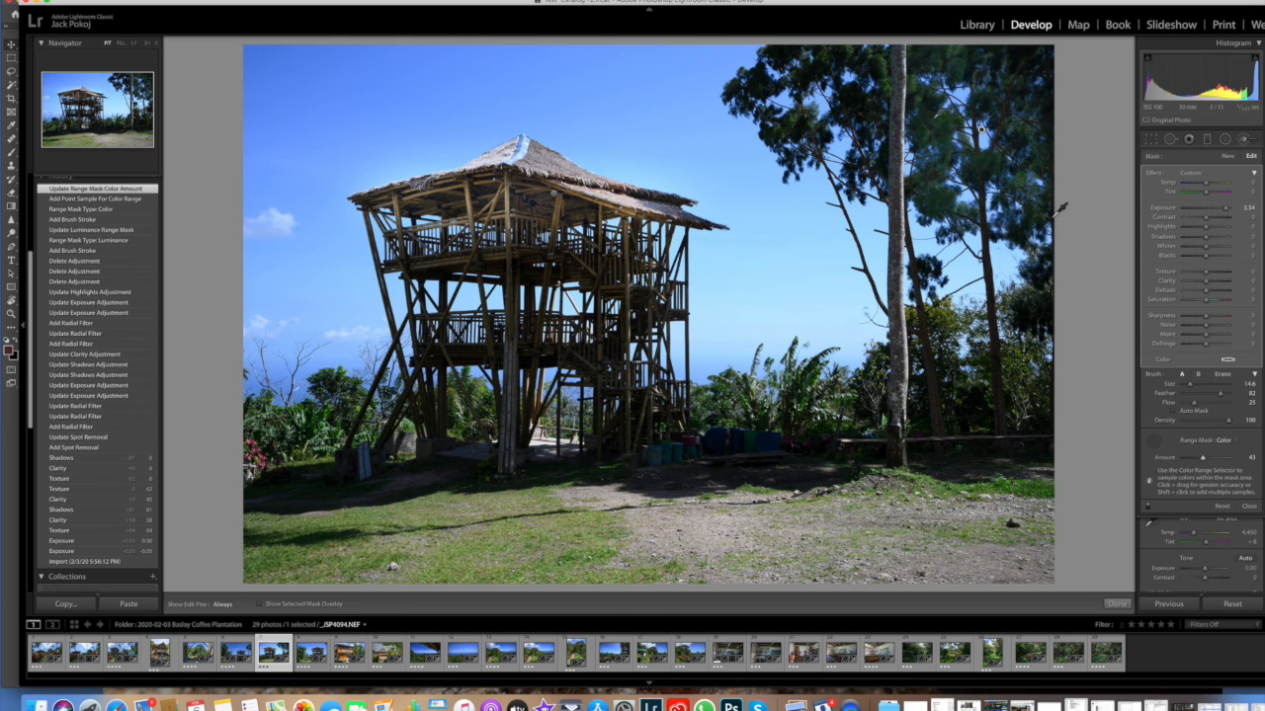
{"action": "left_click", "coordinate": [1251, 144]}
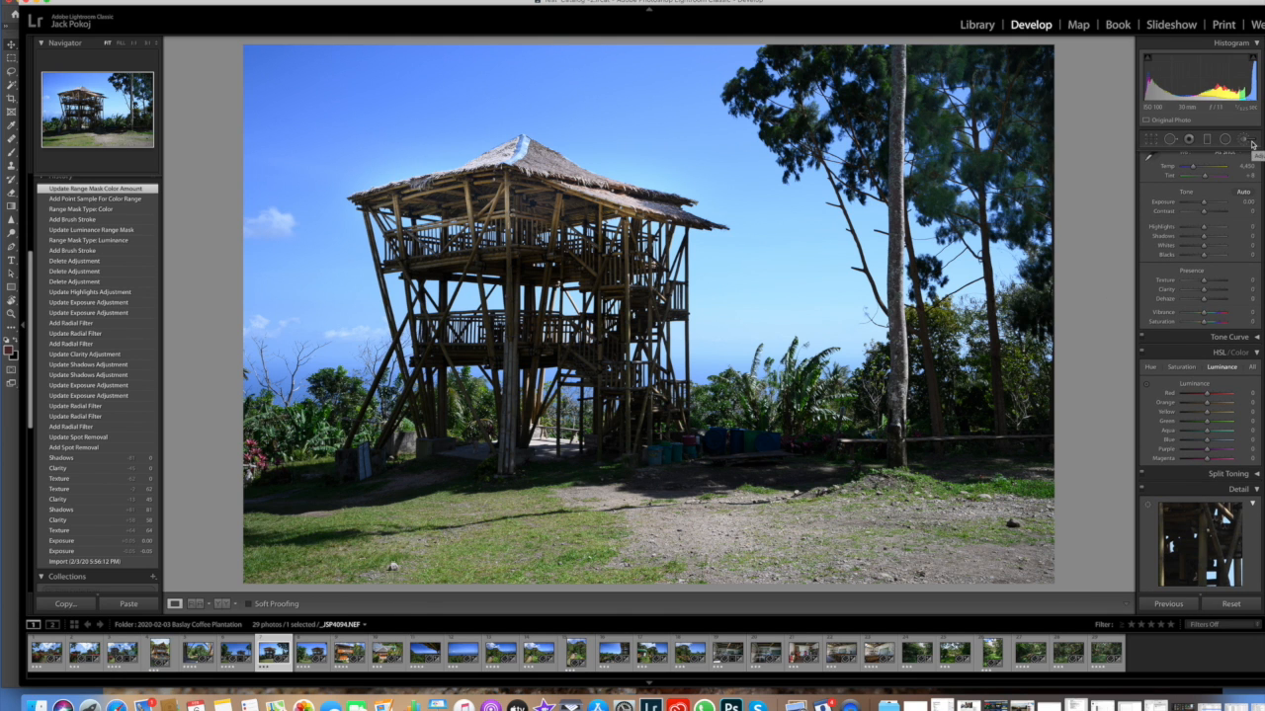